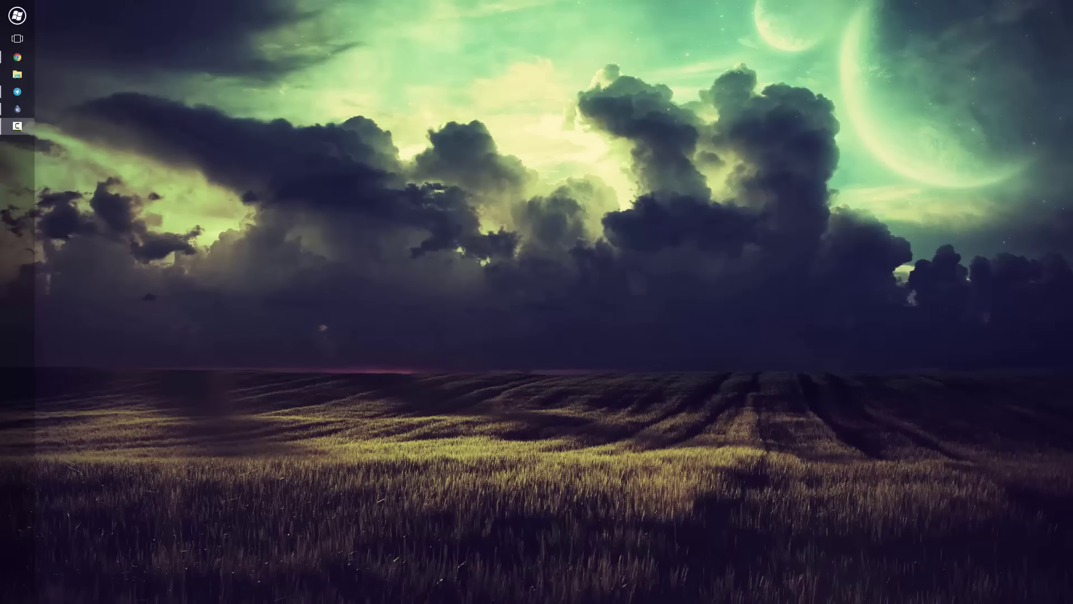
- Bring the Deluge website forward in Chrome and go to its Download page
click(18, 57)
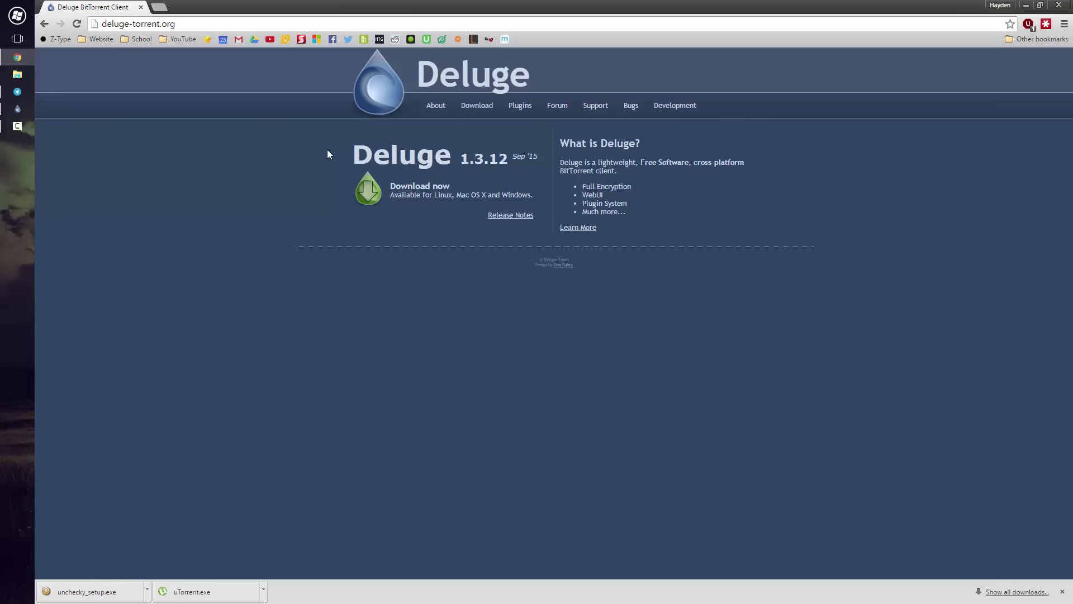
click(476, 105)
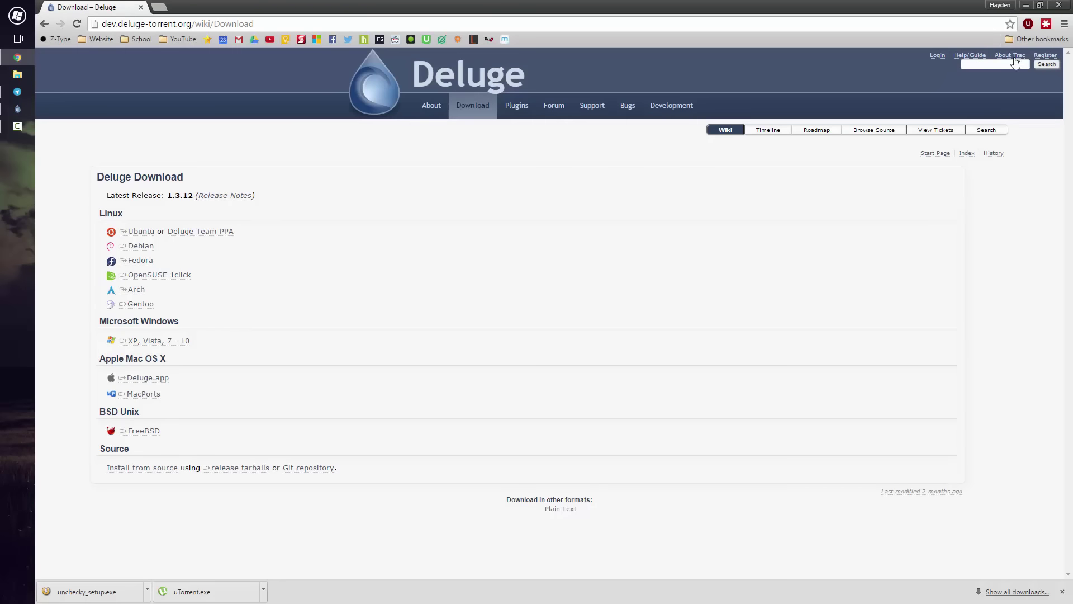
- Run the Deluge 1.3.12 installer, accepting the license, all components and the default folder
click(1030, 6)
click(20, 111)
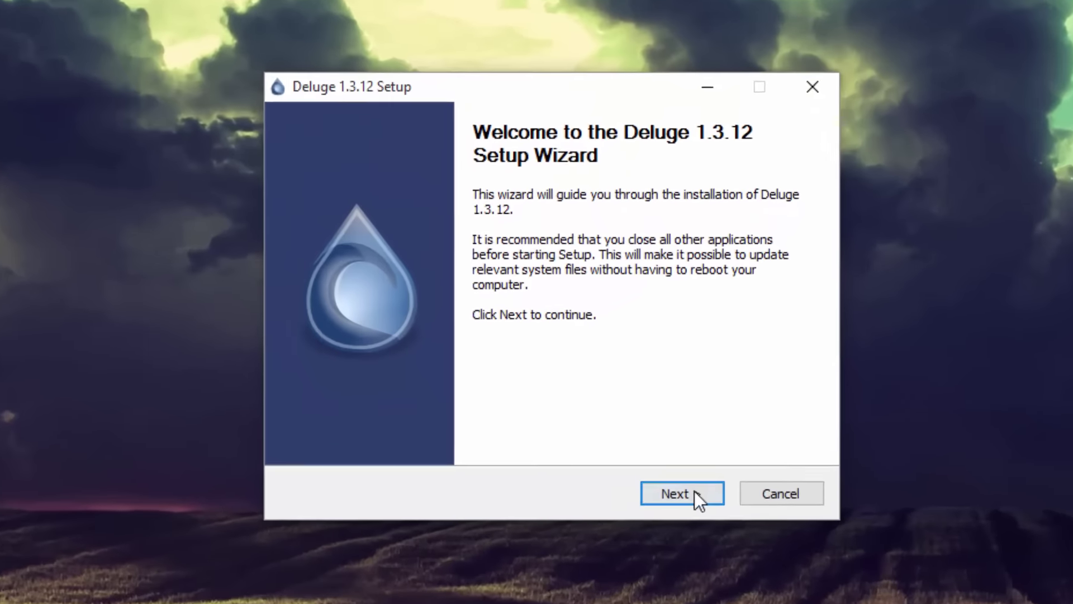
click(695, 491)
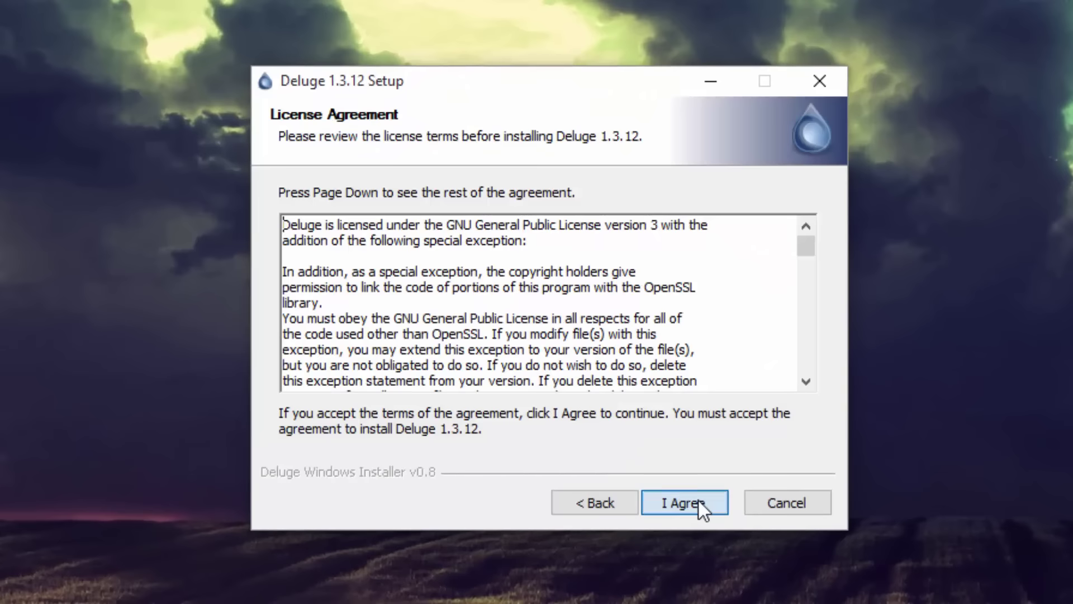
click(698, 500)
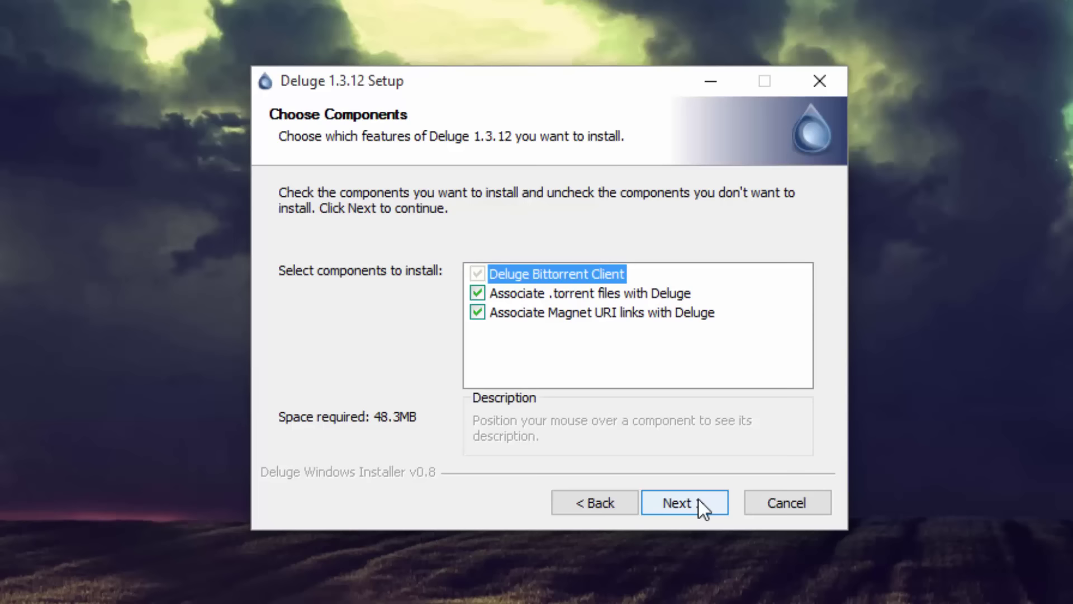
click(699, 499)
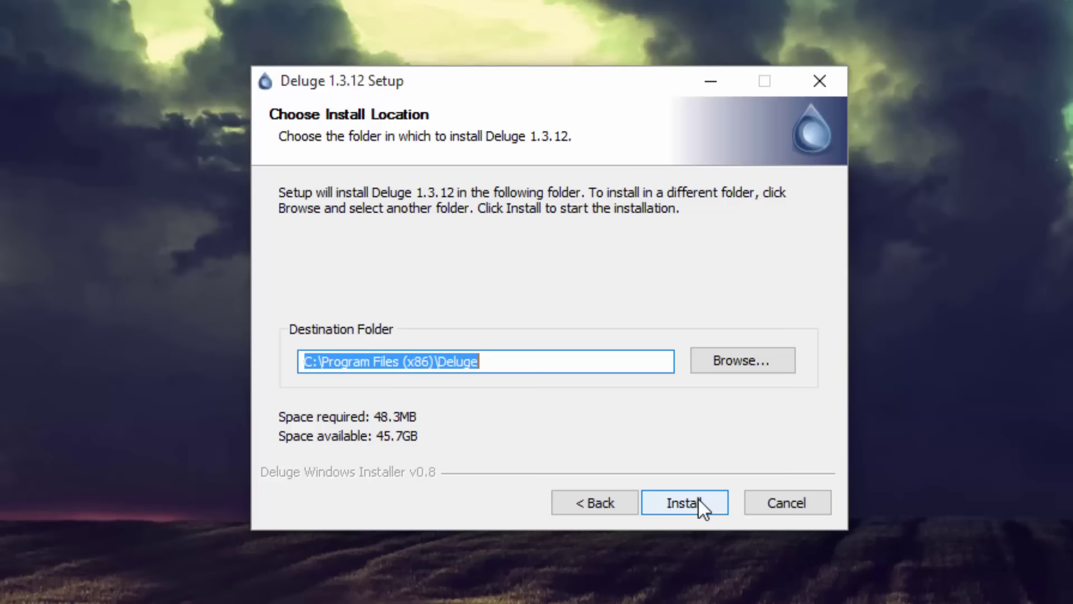
click(699, 499)
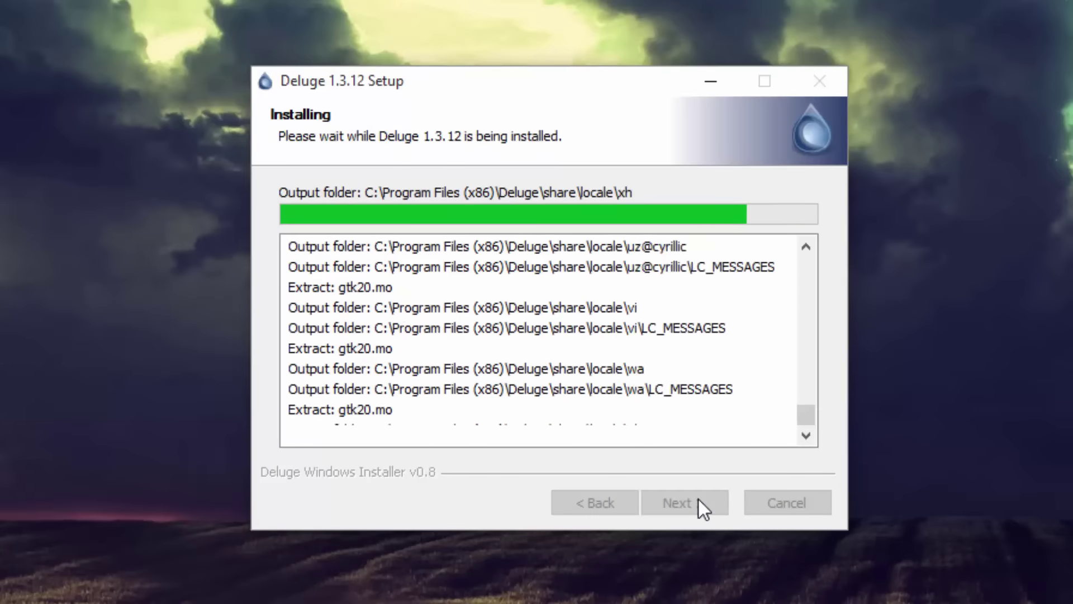
click(699, 499)
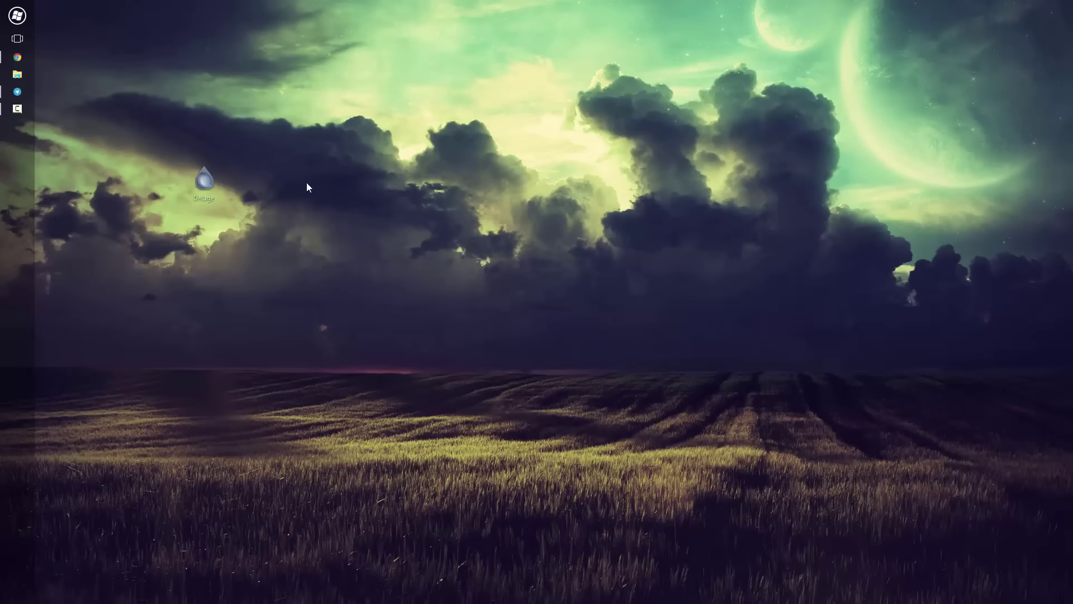
- Start Deluge from its desktop shortcut, allow firewall access, and maximize the window
drag(204, 179, 543, 182)
double_click(553, 183)
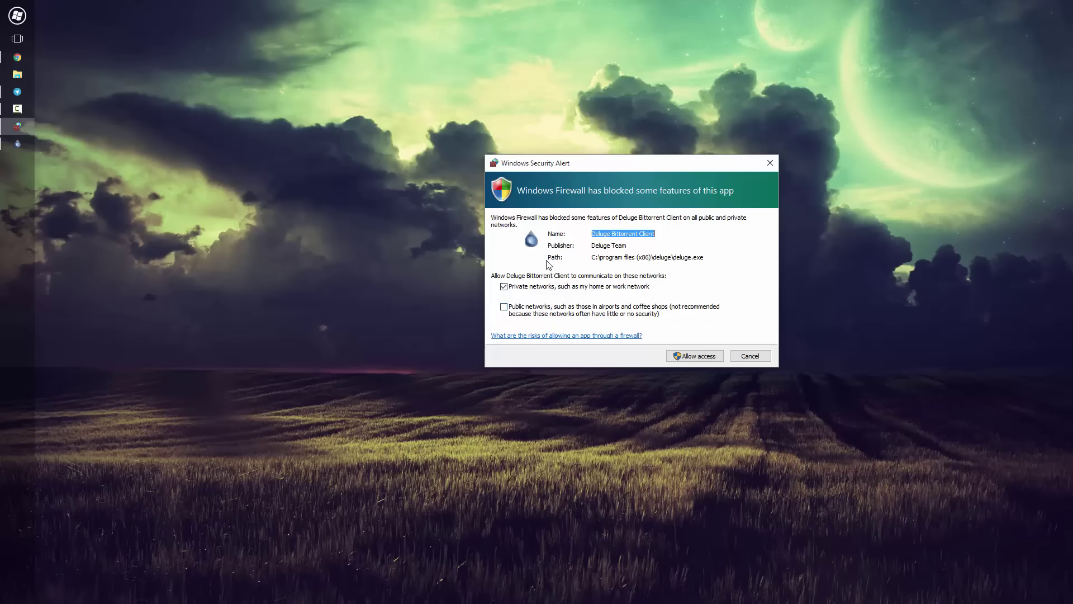
click(693, 356)
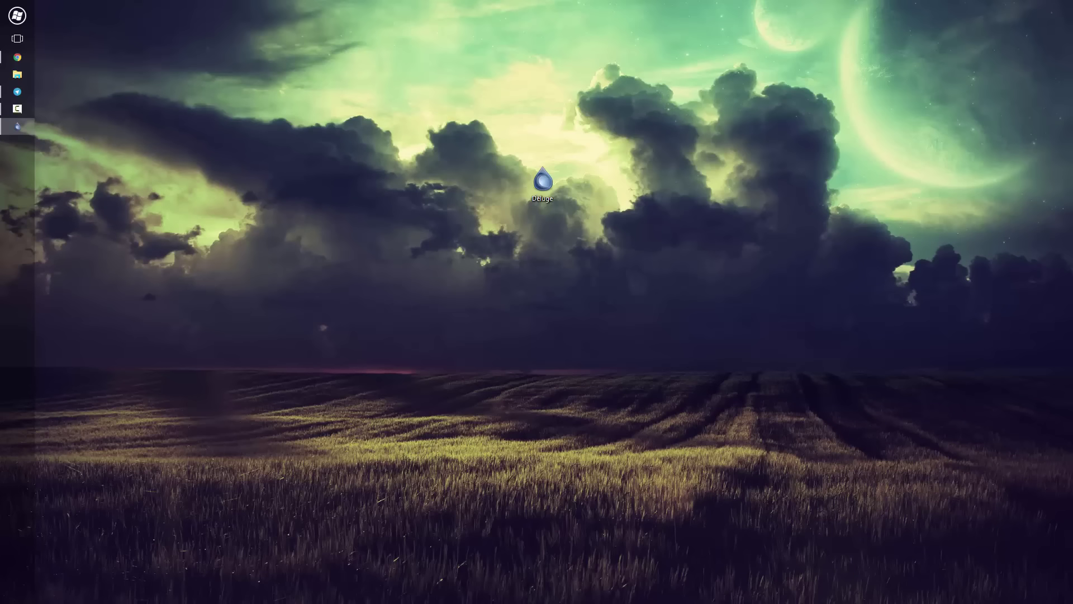
drag(550, 168, 483, 1)
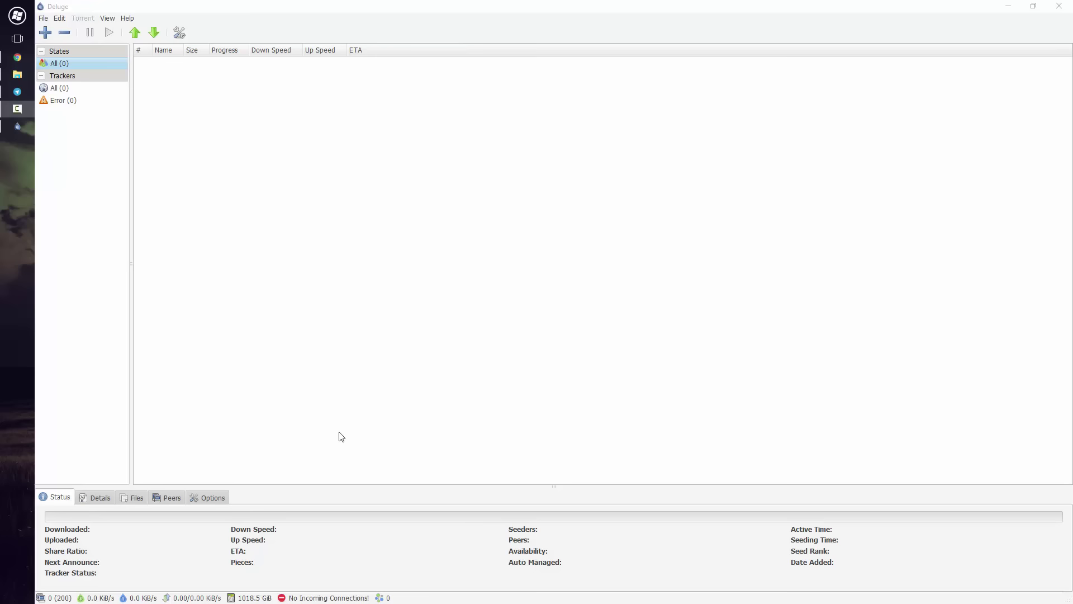
- Drag the details panel splitter upward and open Edit > Preferences
drag(351, 483, 354, 391)
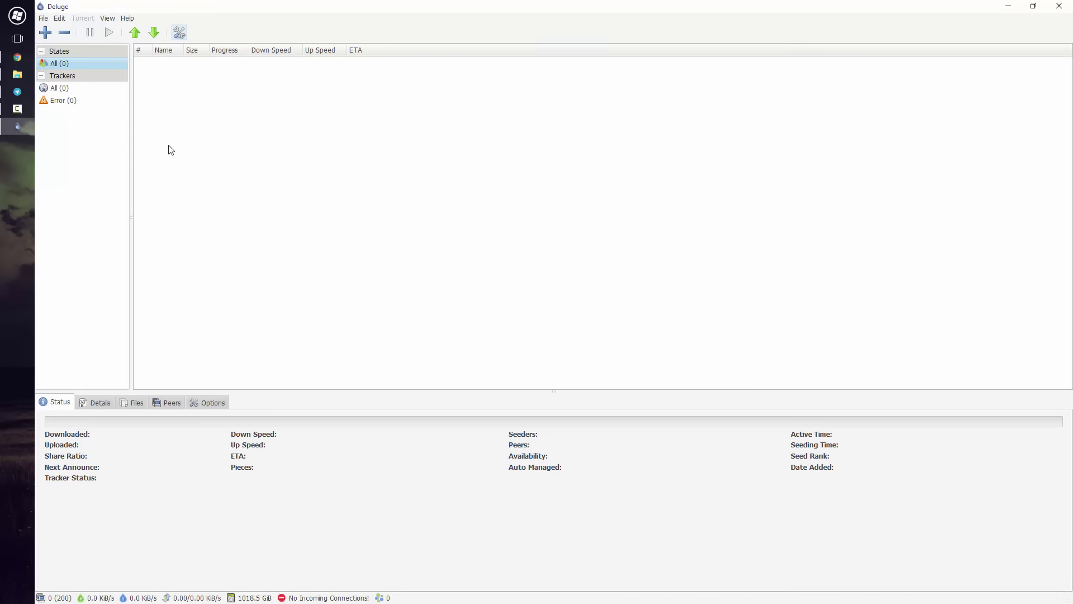
click(59, 18)
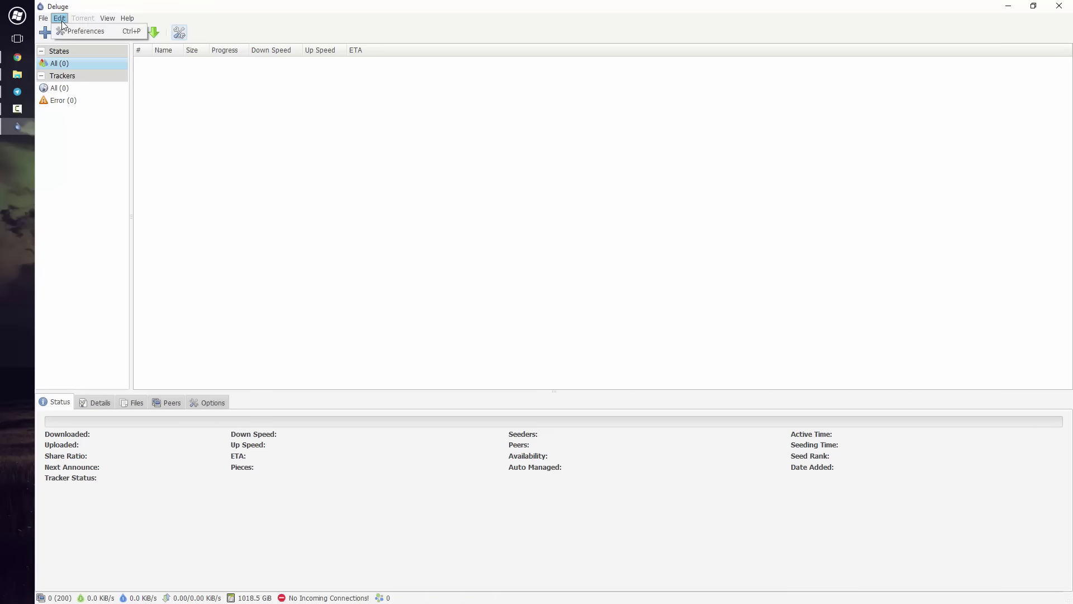
click(69, 32)
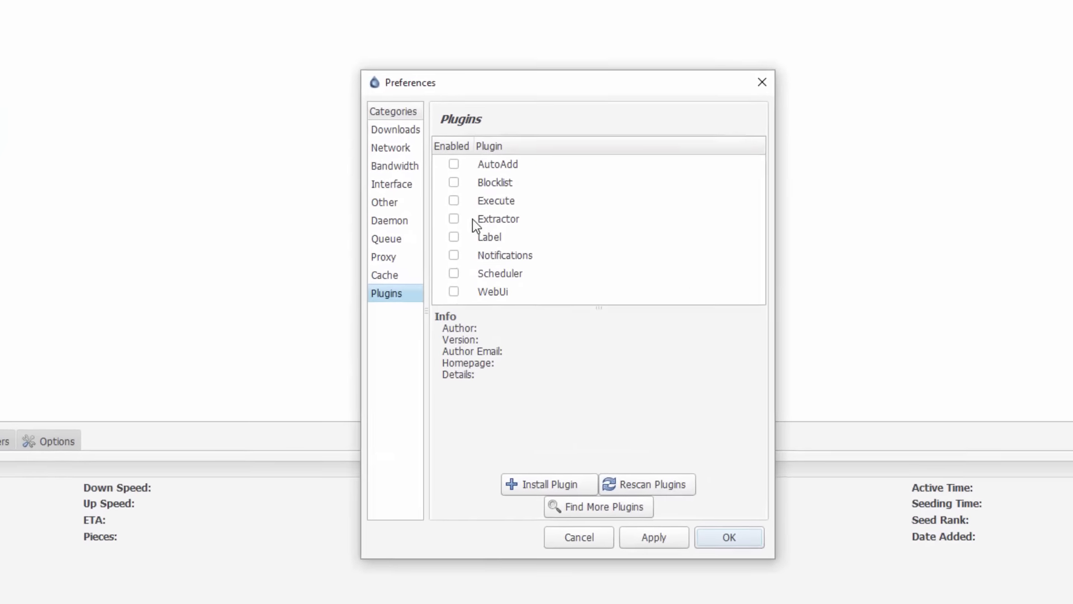
- Show the Downloads category and review the Downloaded Torrents folder choices without changing them
click(395, 127)
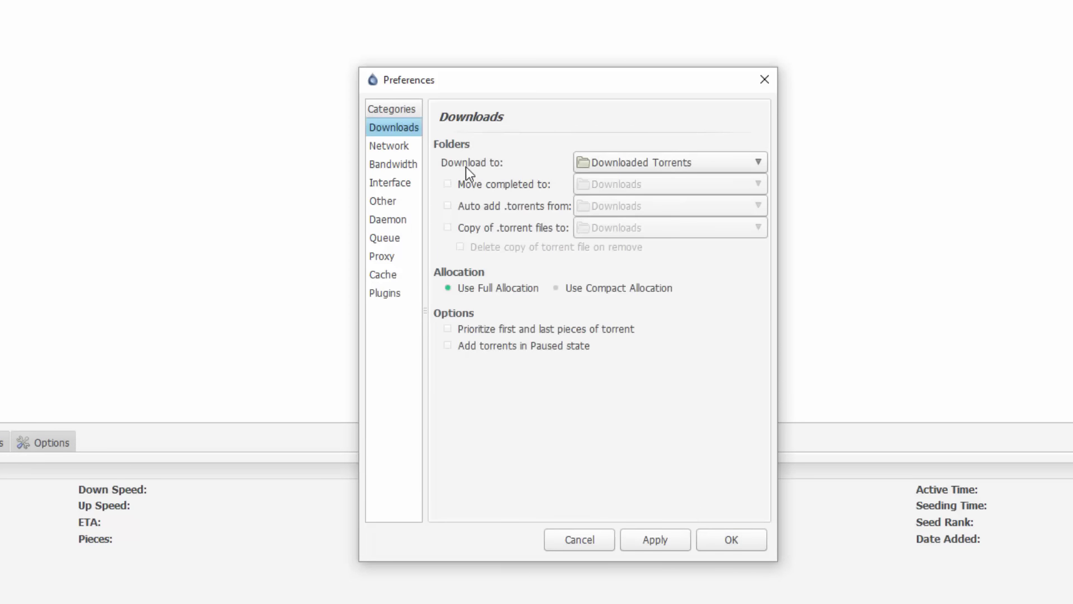
click(616, 164)
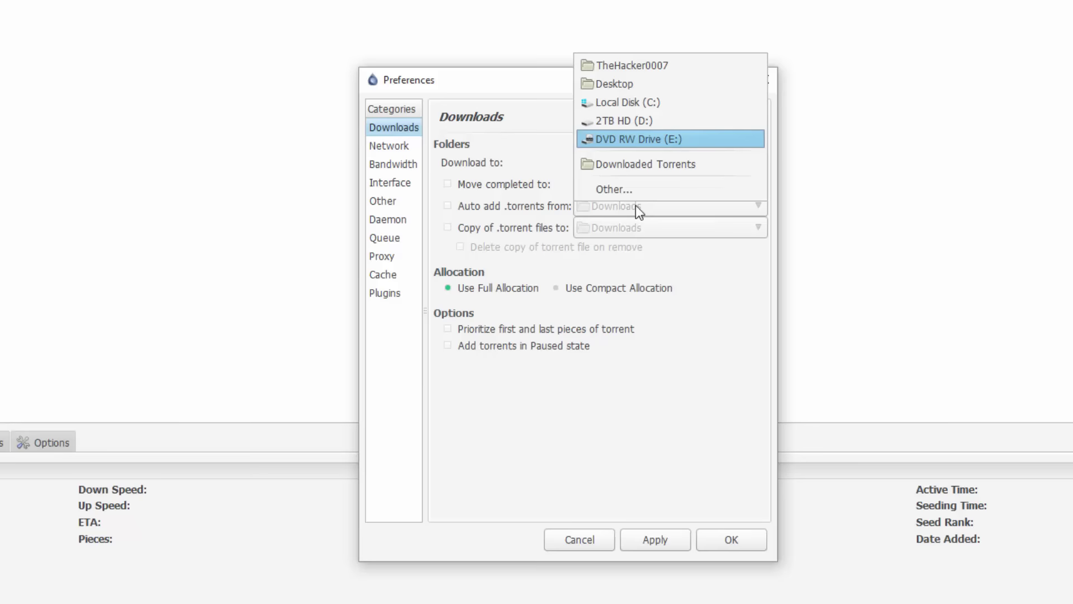
click(623, 419)
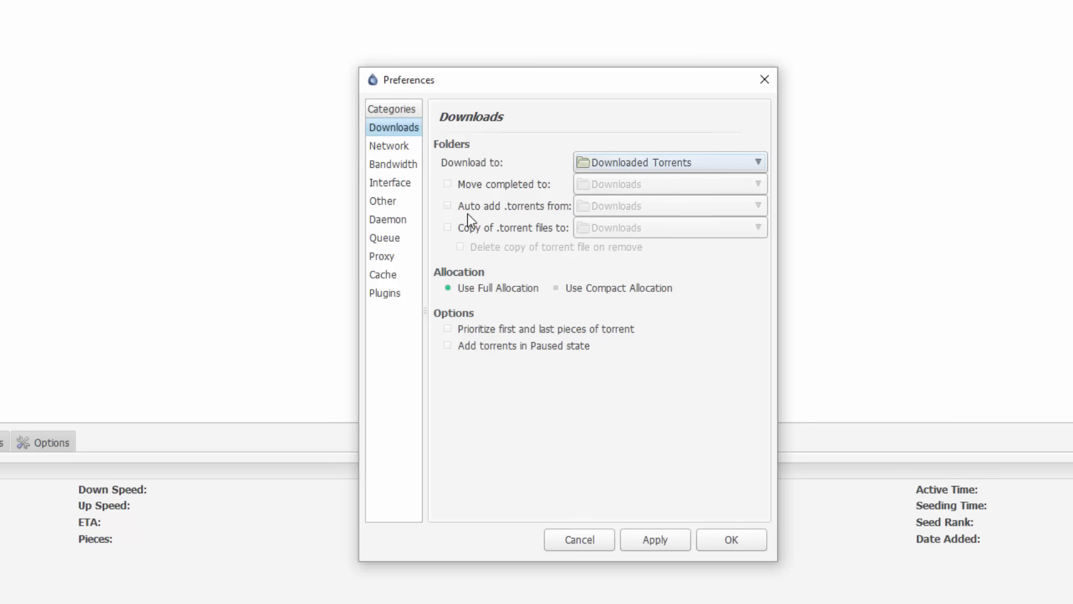
- Try the auto-add, copy-torrent and move-completed options, leaving all three unchecked
click(448, 205)
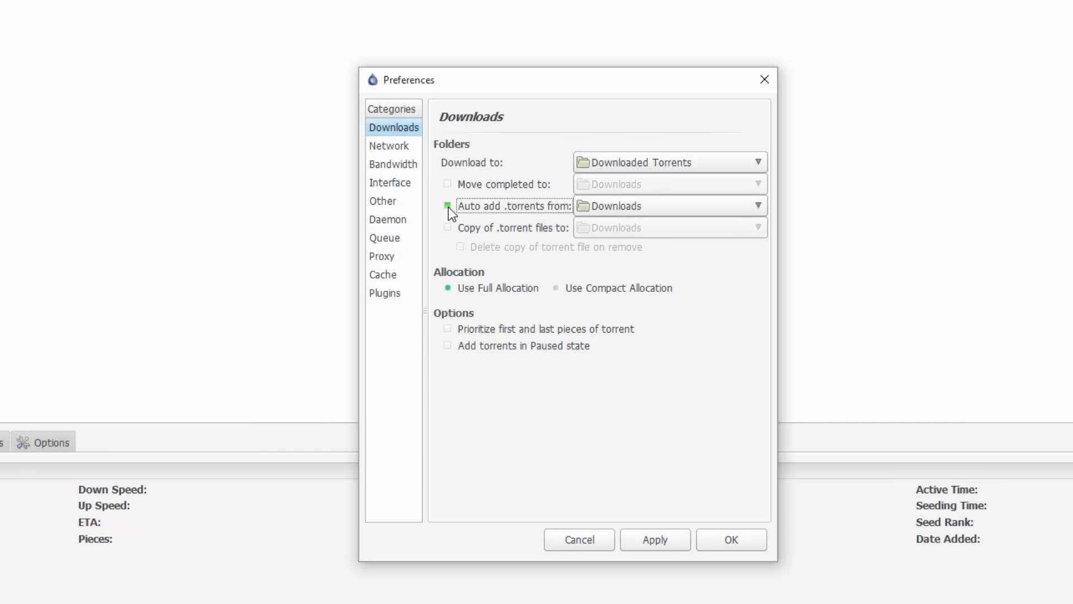
click(587, 208)
click(587, 207)
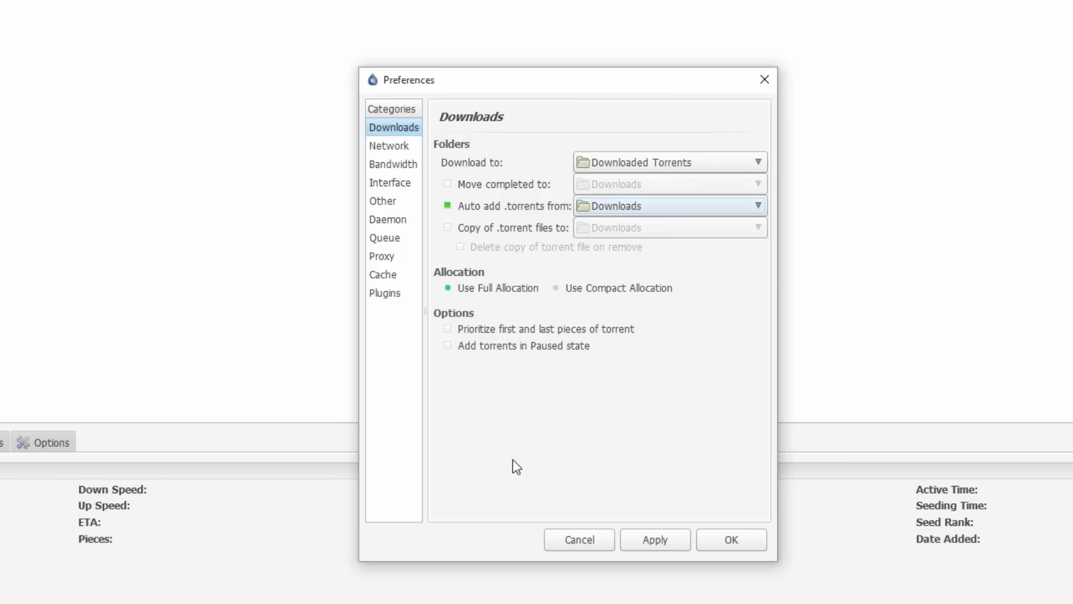
click(491, 207)
click(490, 227)
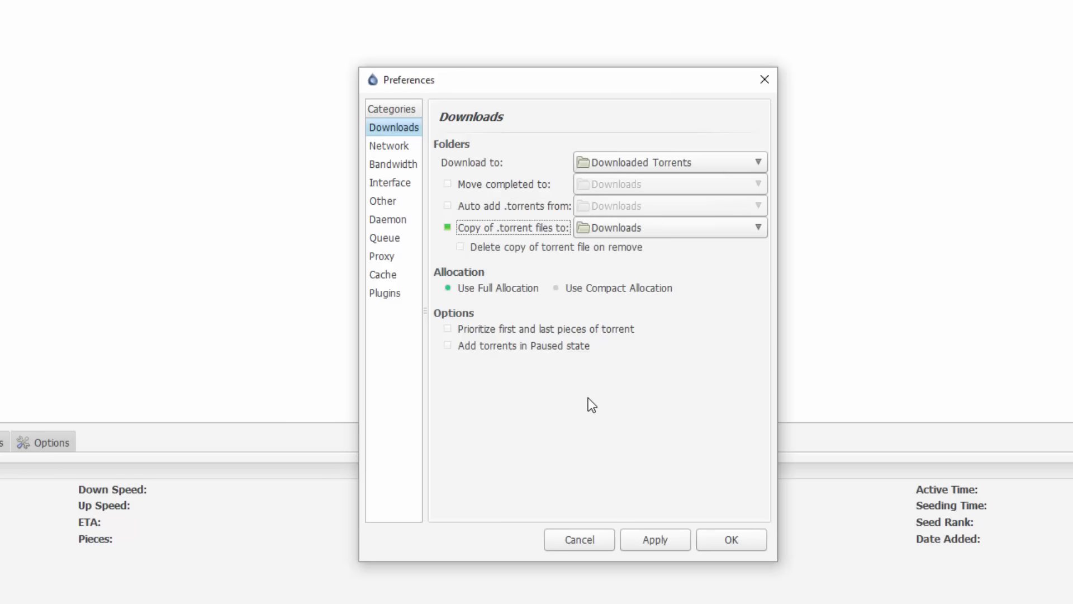
click(512, 228)
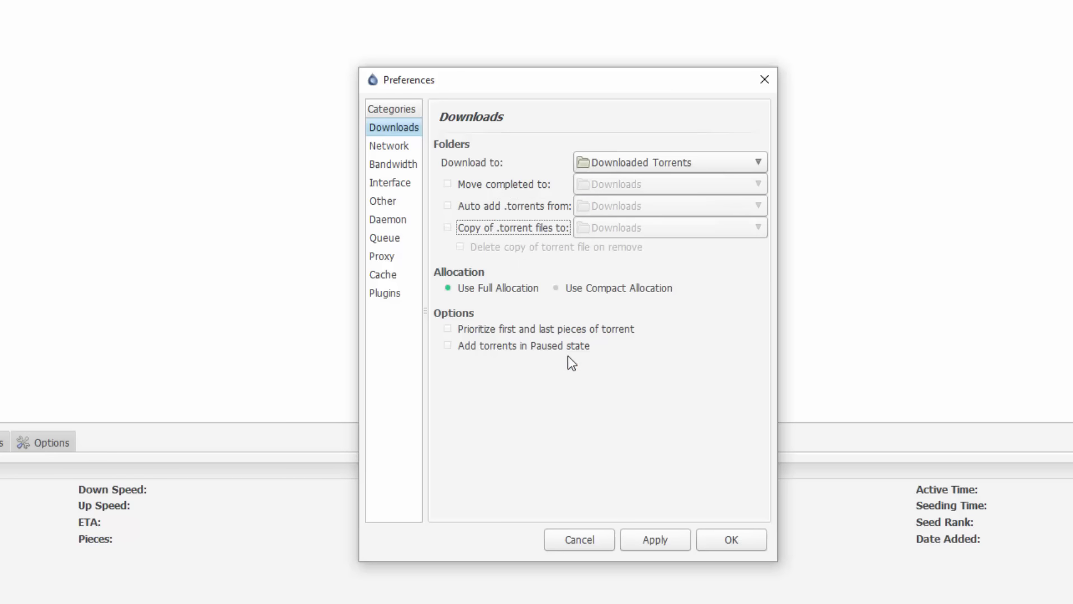
click(498, 188)
click(499, 184)
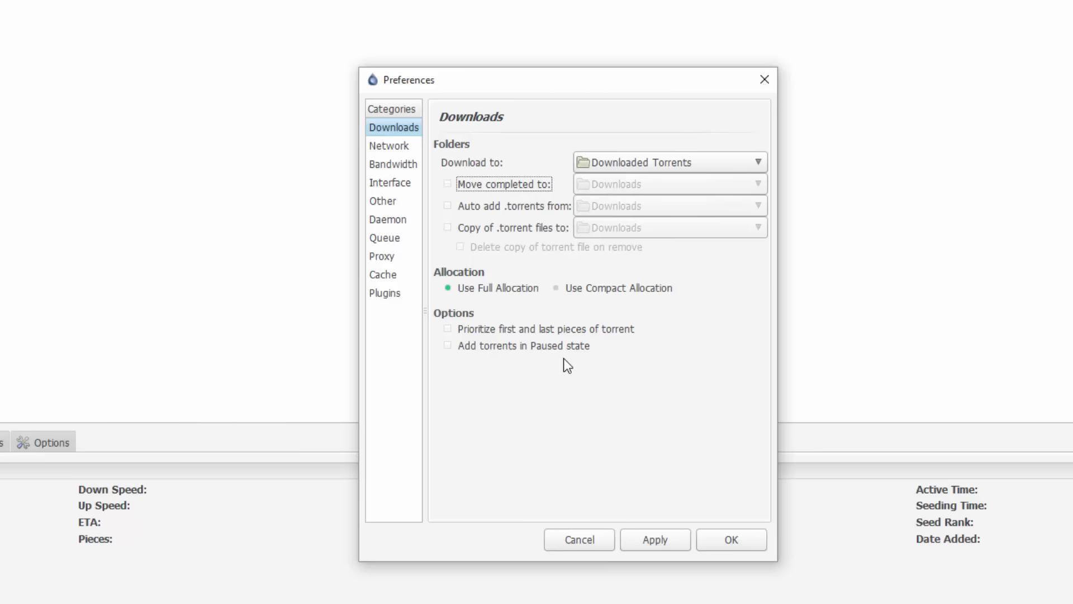
- Browse Network, Bandwidth, Interface, Other, Daemon, Queue and Proxy/Cache, ending on Plugins
click(390, 146)
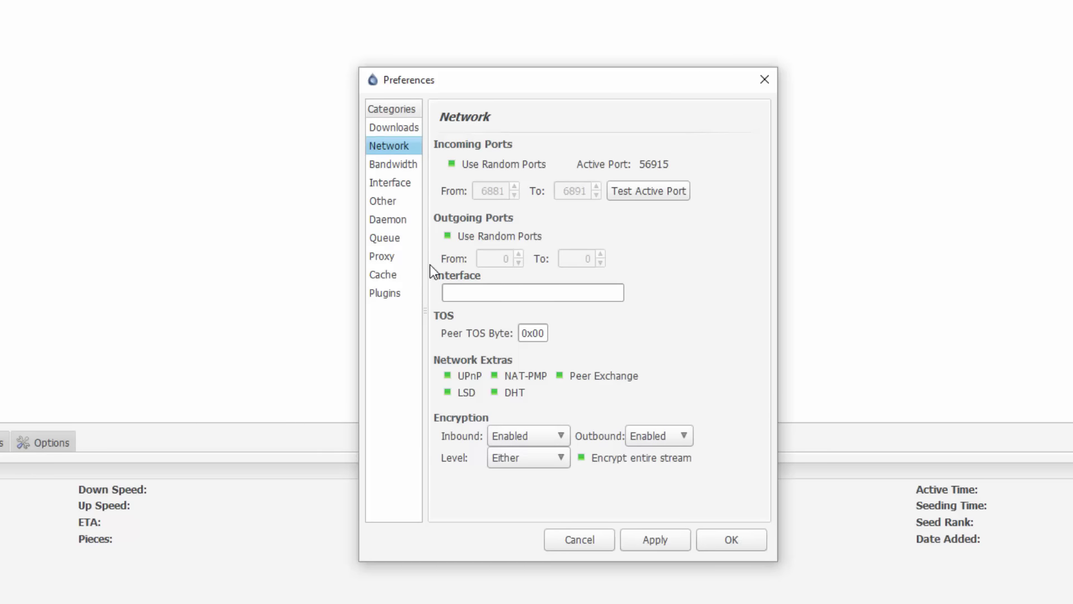
click(379, 165)
click(381, 183)
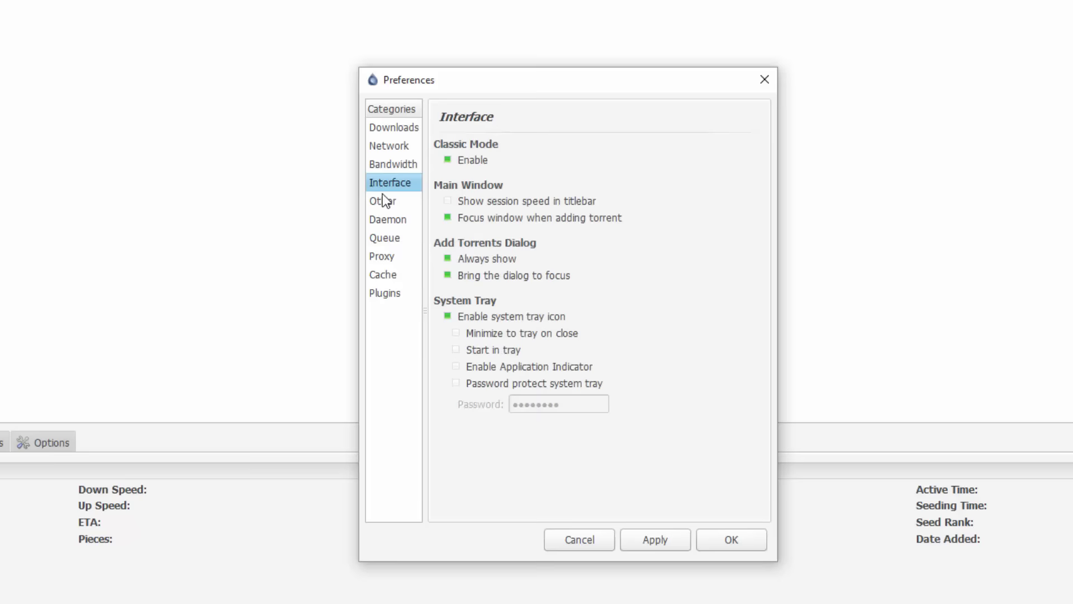
click(383, 202)
click(384, 220)
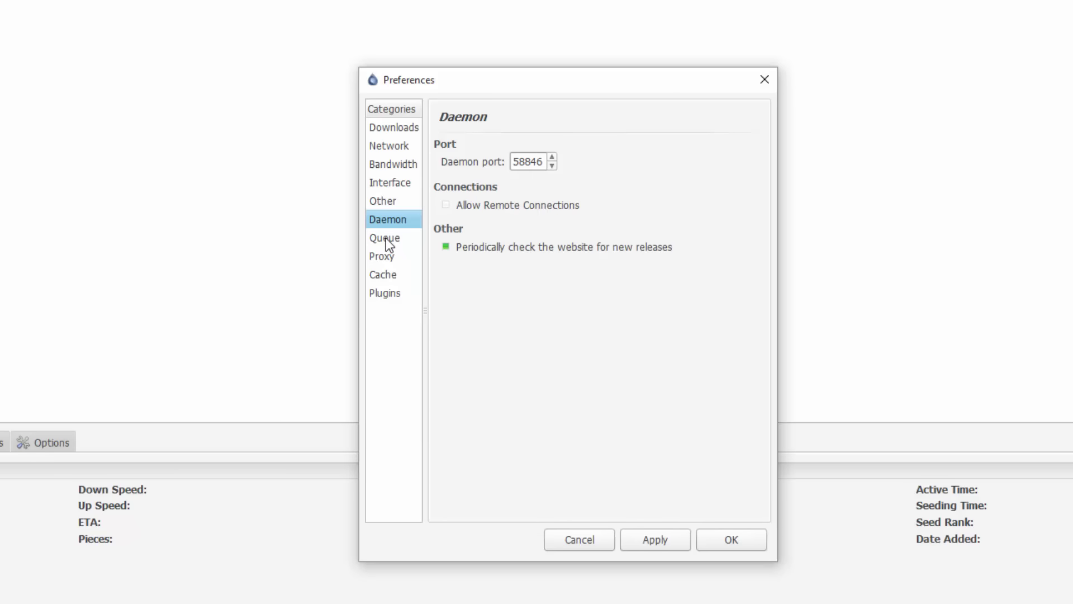
click(385, 238)
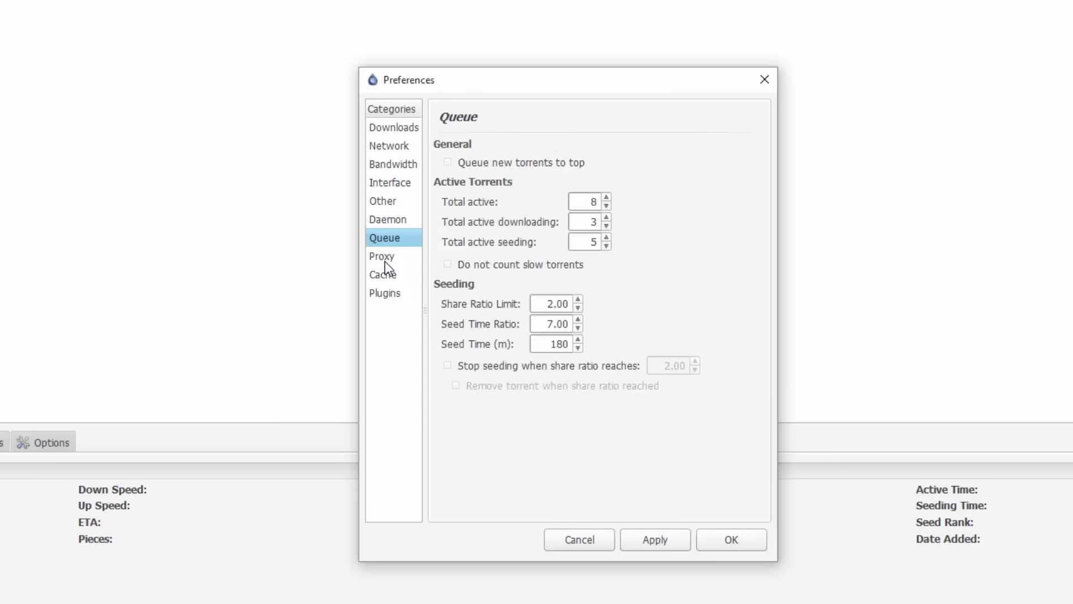
click(385, 256)
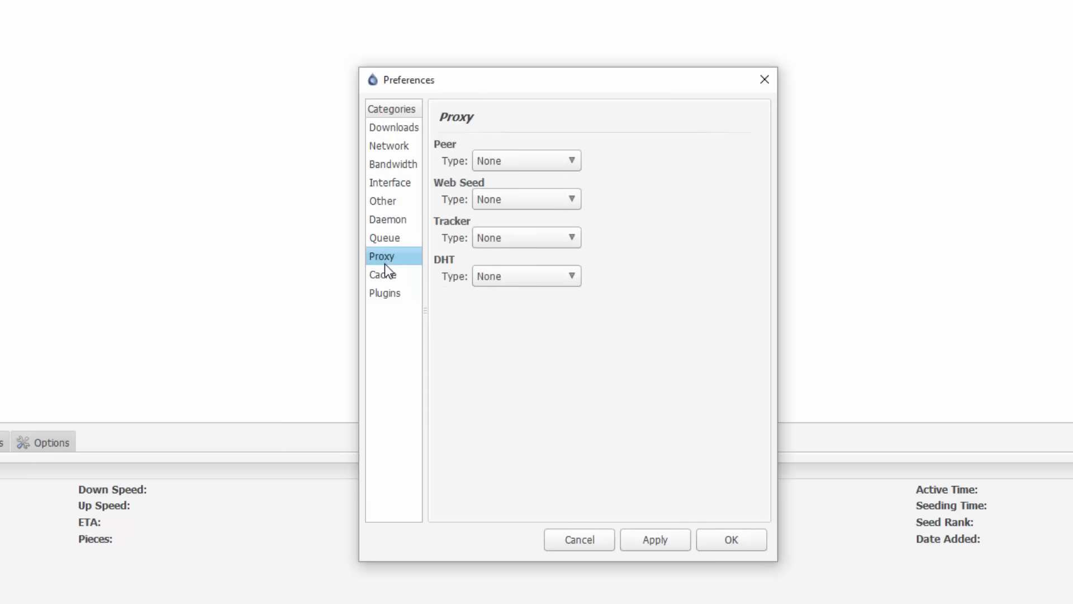
click(386, 294)
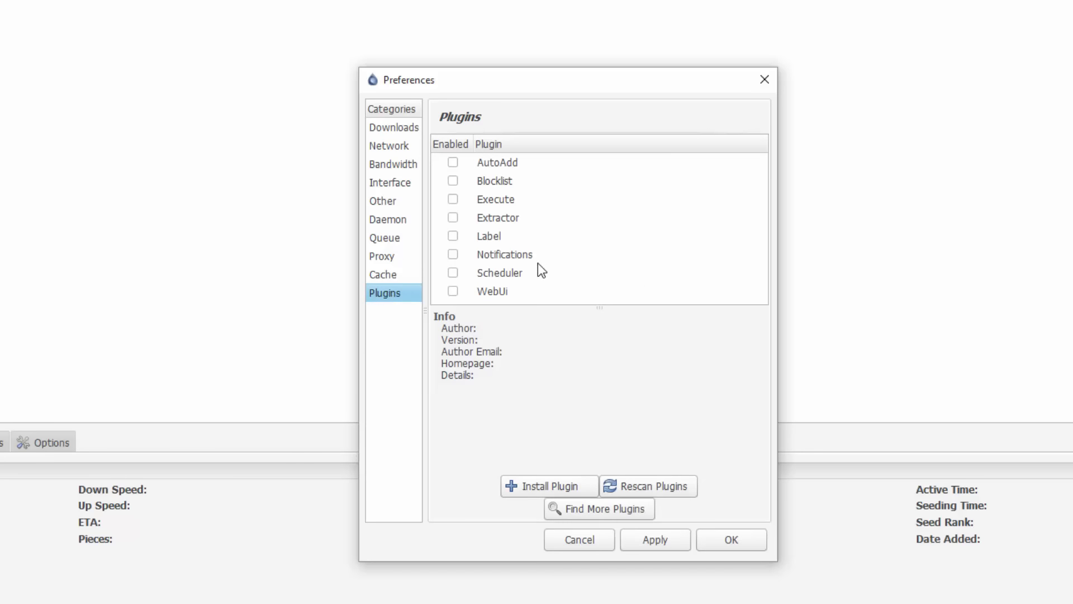
- Review the Notifications and Scheduler plugin details, rescan, and tick Notifications' Enabled box
click(516, 254)
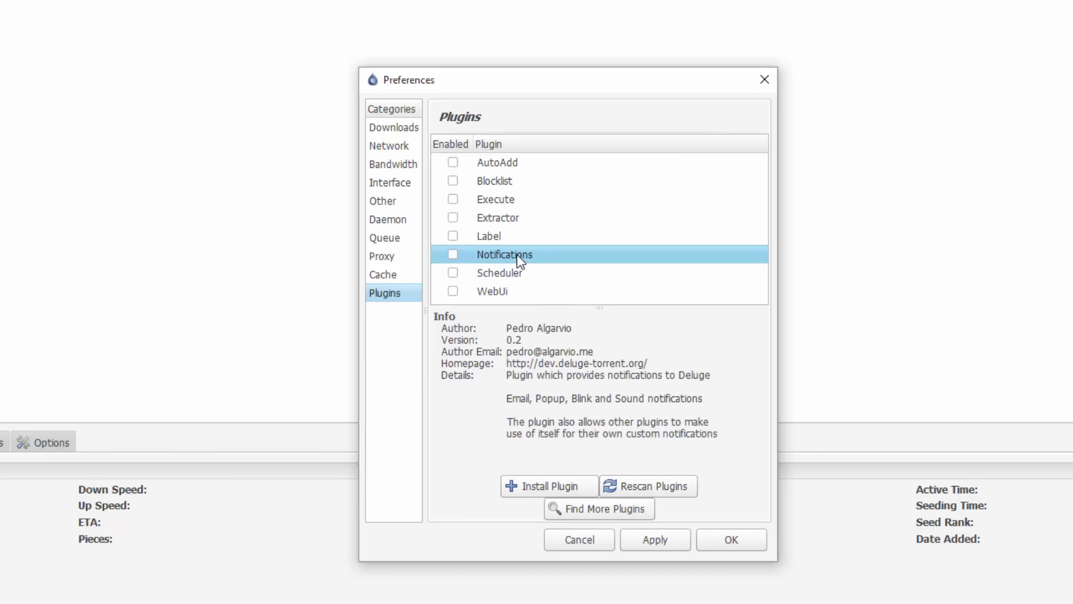
click(654, 485)
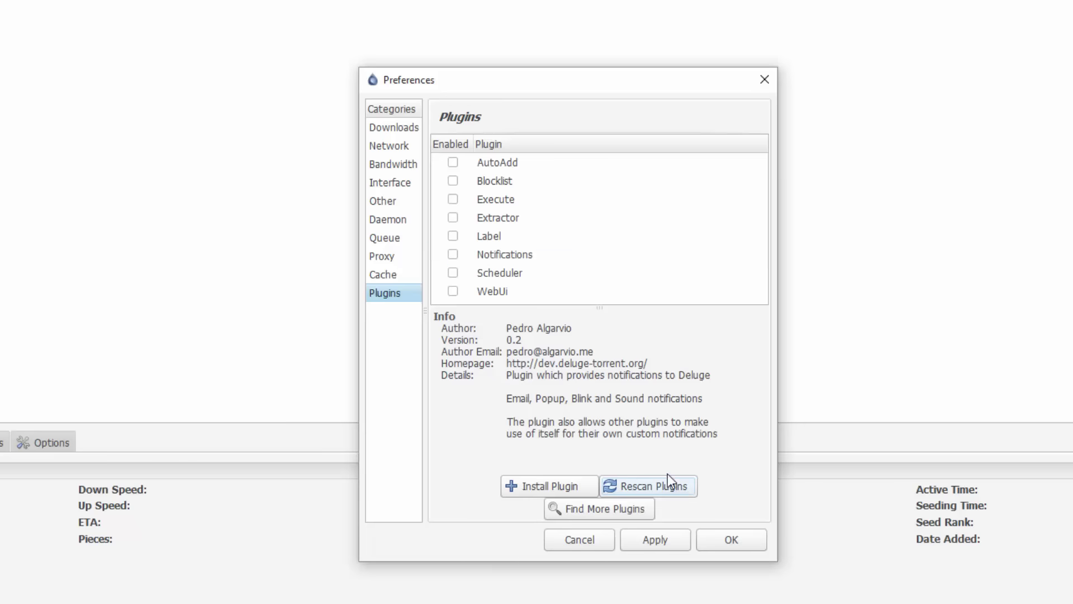
click(517, 257)
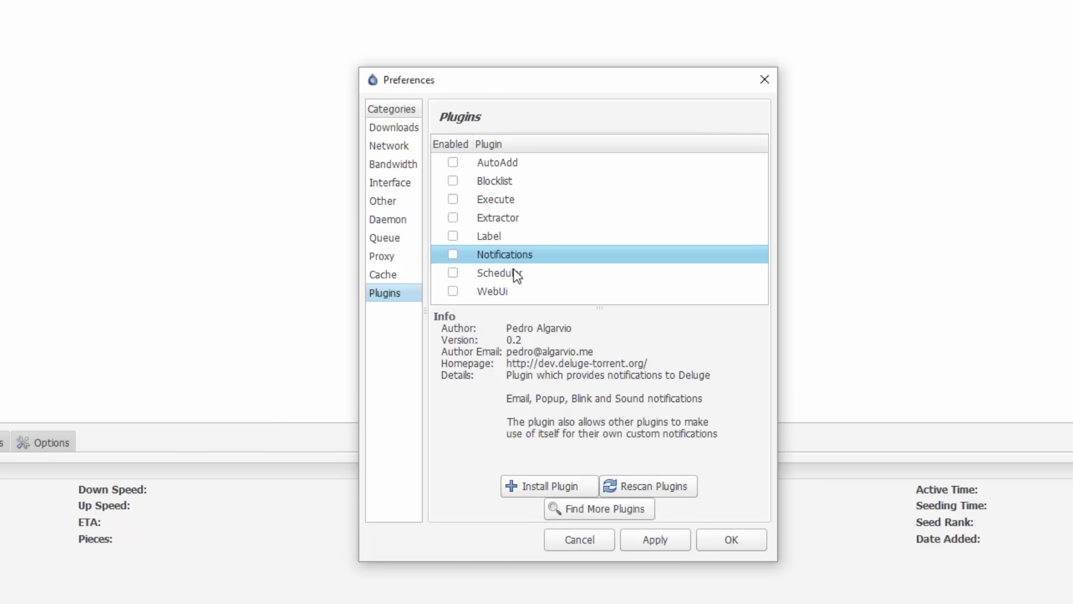
click(516, 274)
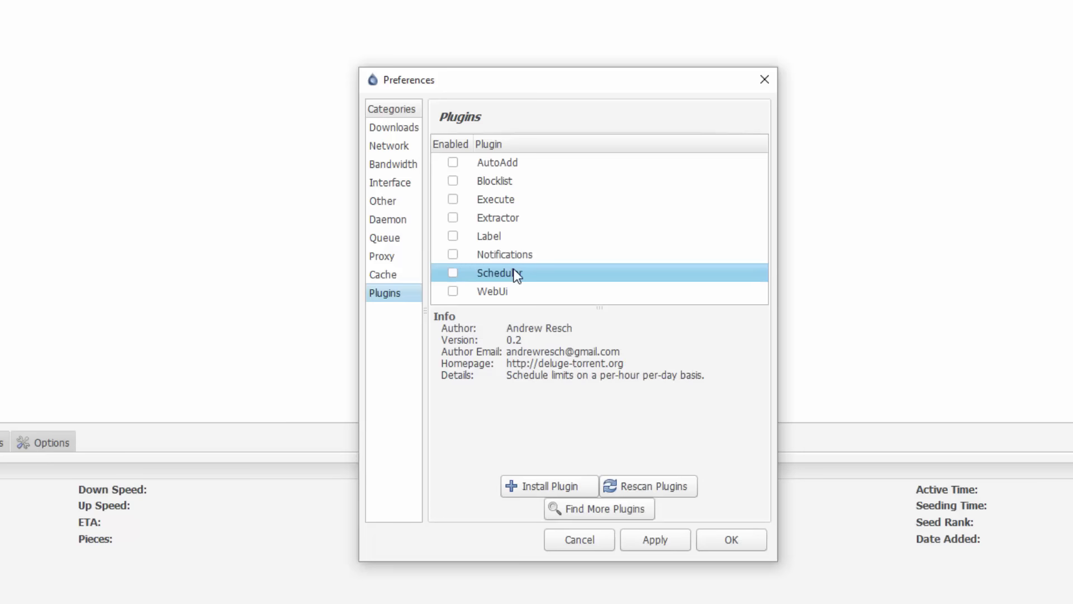
click(504, 254)
click(452, 254)
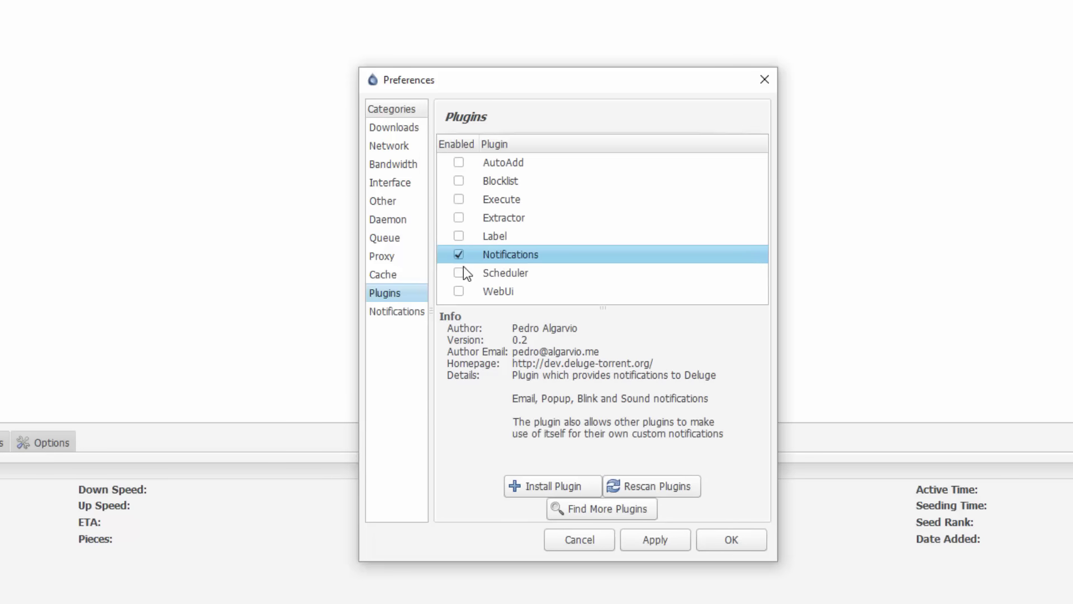
- Cancel a plugin-file install, then enable Notifications tray icon blinking, leaving sound off
click(561, 491)
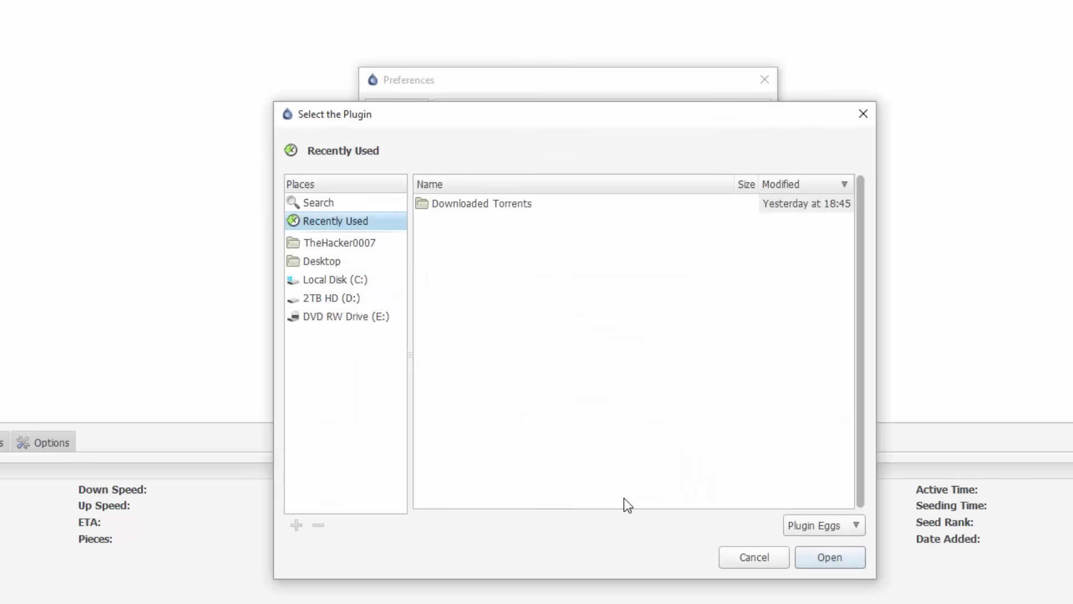
click(754, 557)
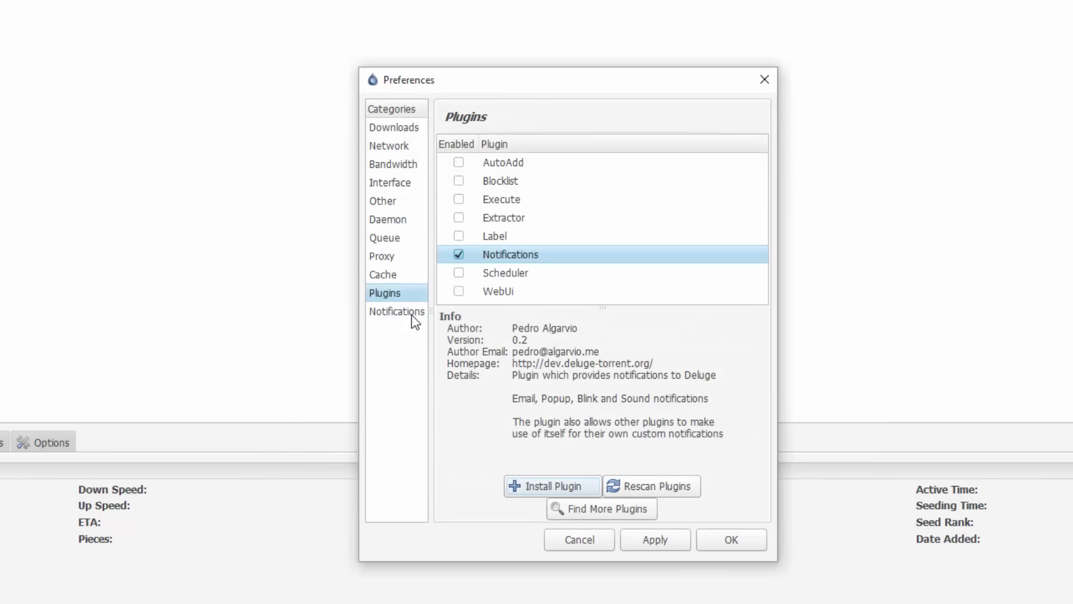
click(397, 311)
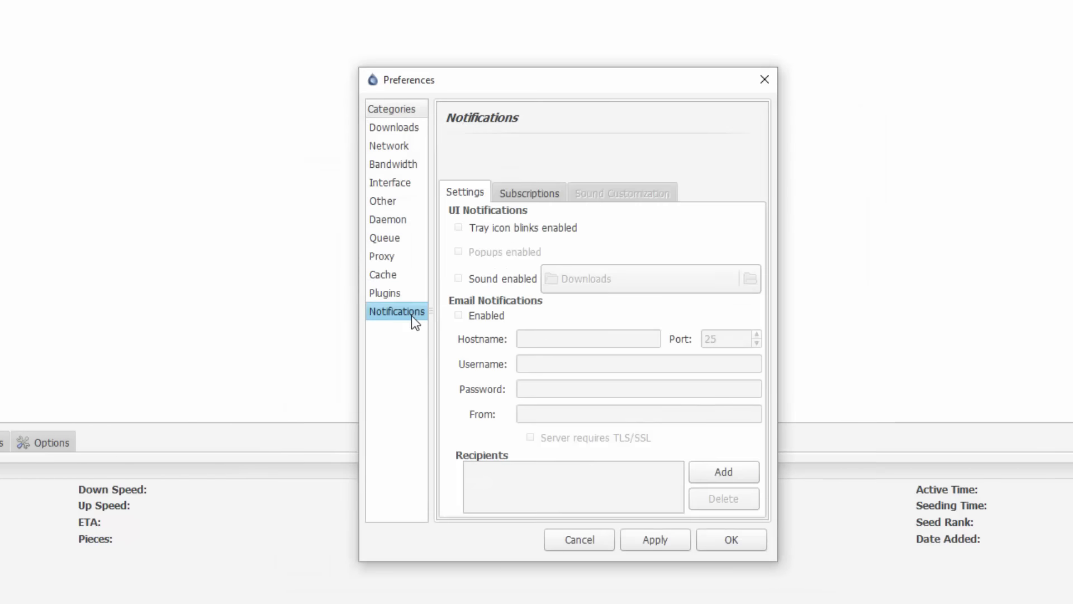
click(512, 228)
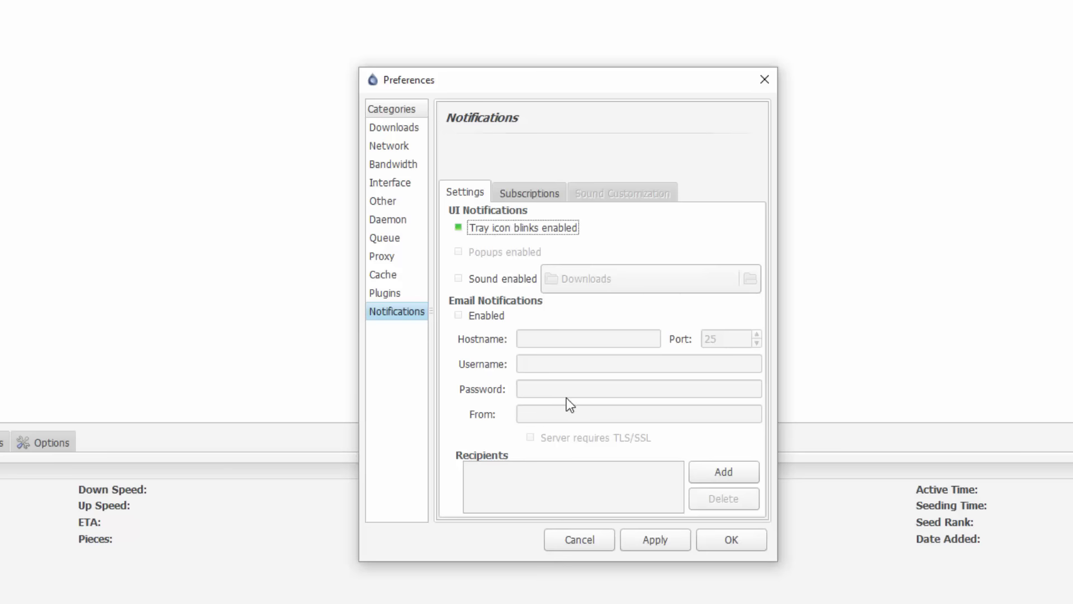
click(495, 278)
click(470, 282)
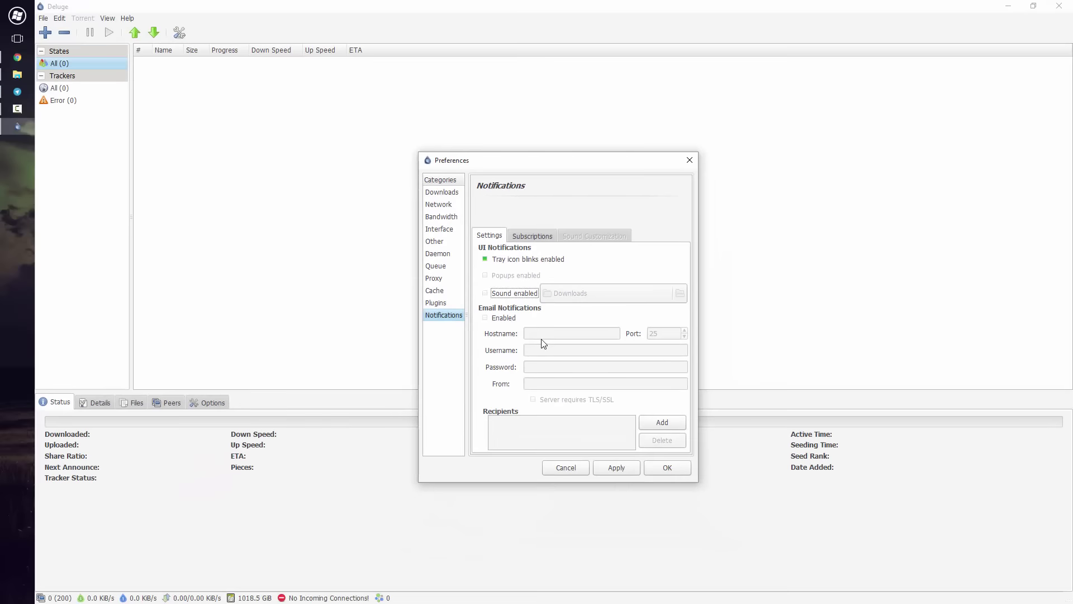
- Open the online plugin list, the AutoShutdown forum topic, and its releases download page
click(578, 447)
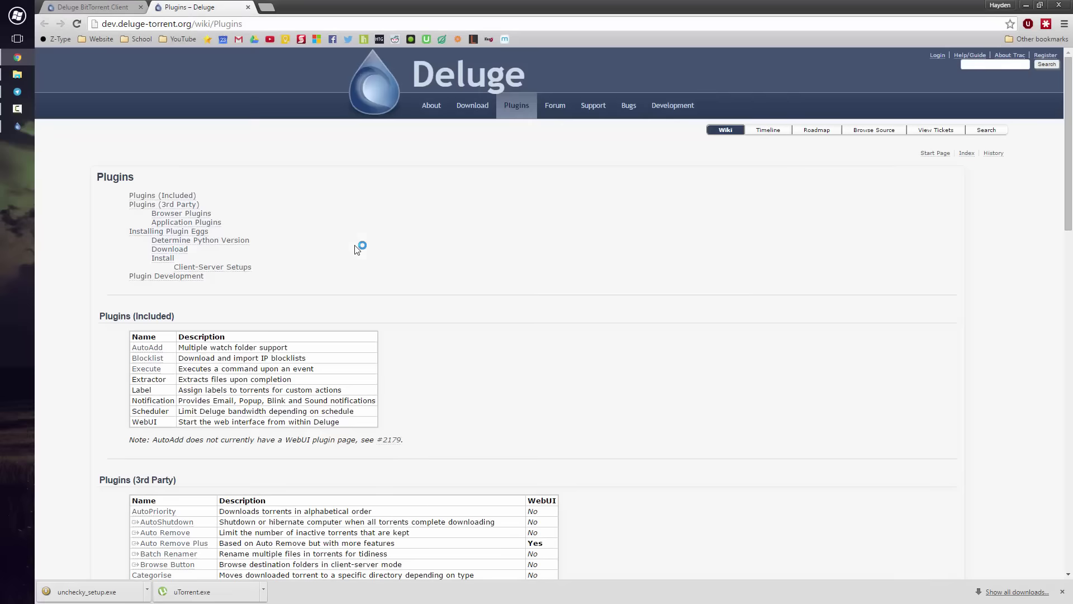
scroll(466, 258, down, 3)
scroll(466, 258, down, 3)
scroll(537, 260, down, 3)
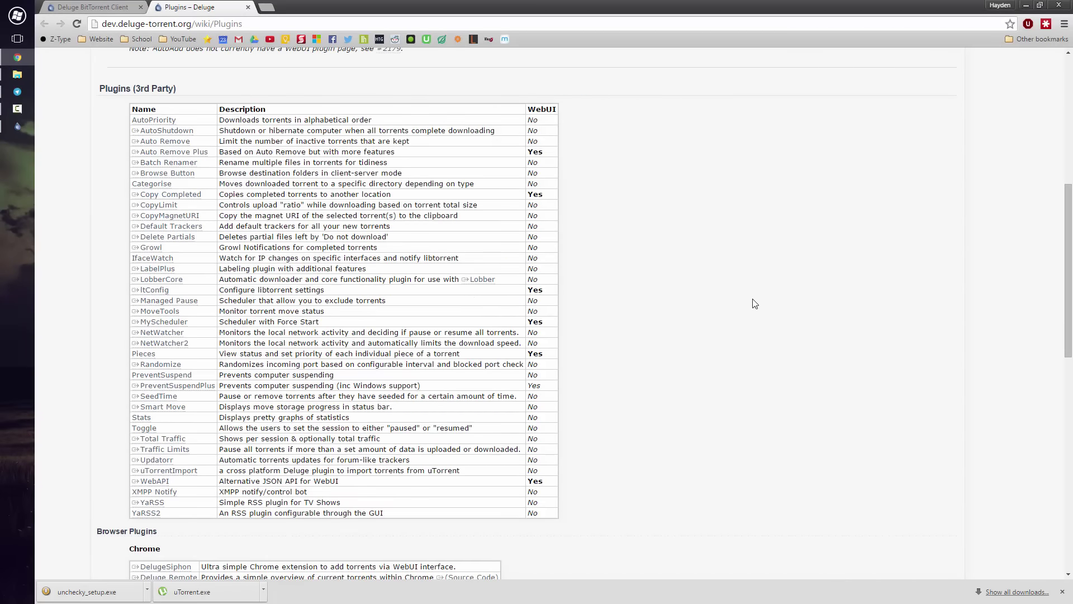
scroll(744, 305, down, 1)
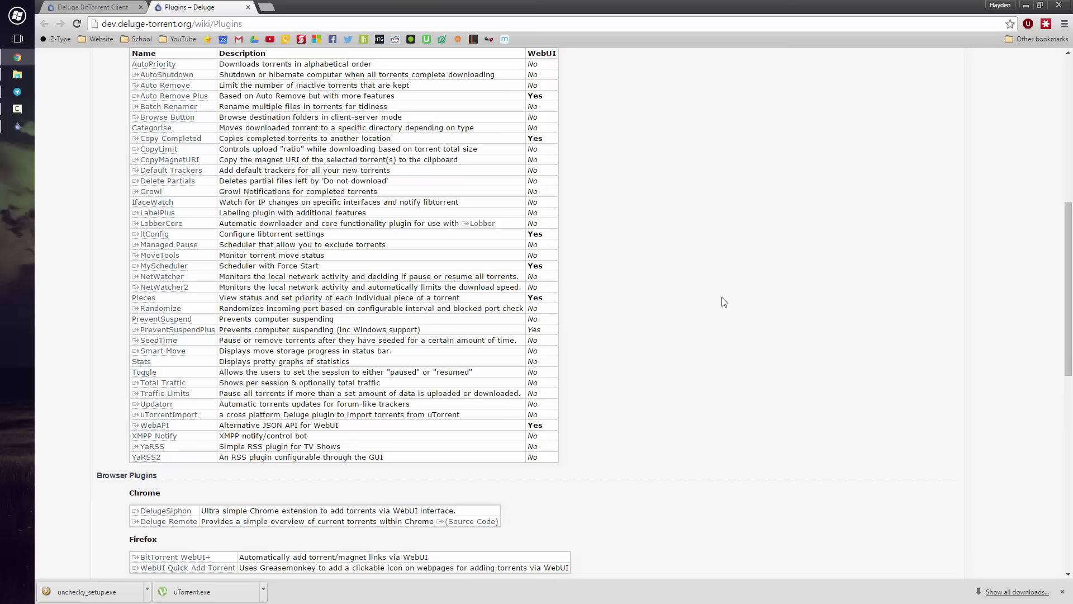
scroll(708, 303, up, 1)
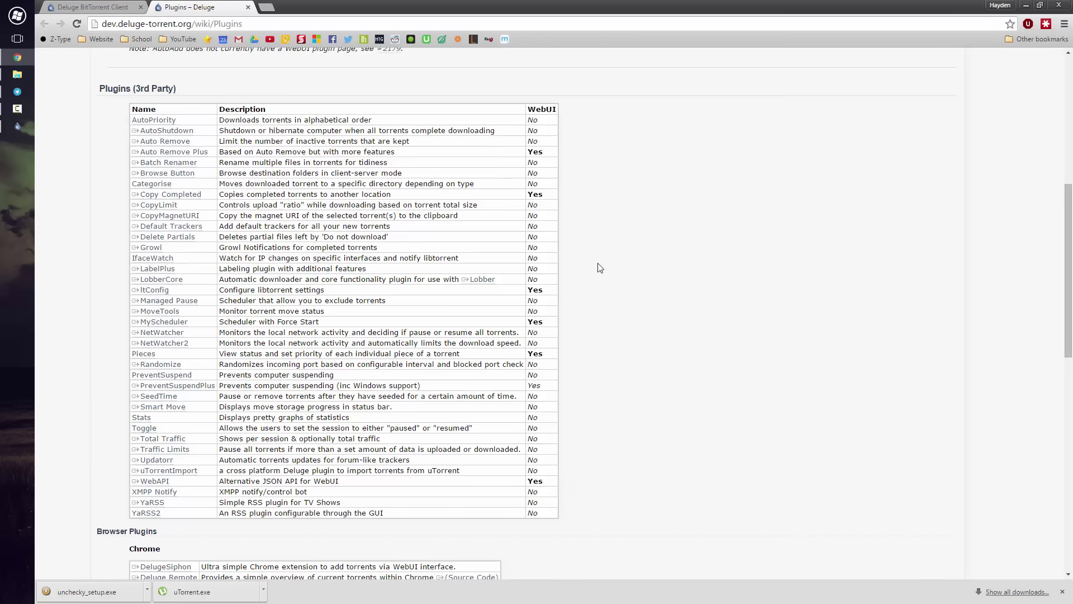
click(166, 130)
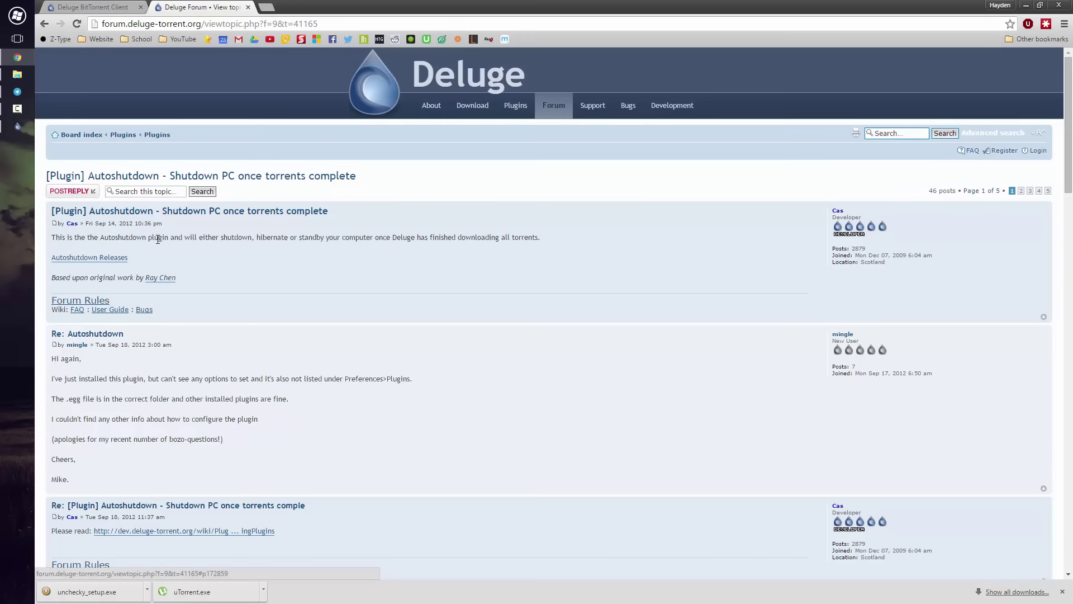
click(124, 259)
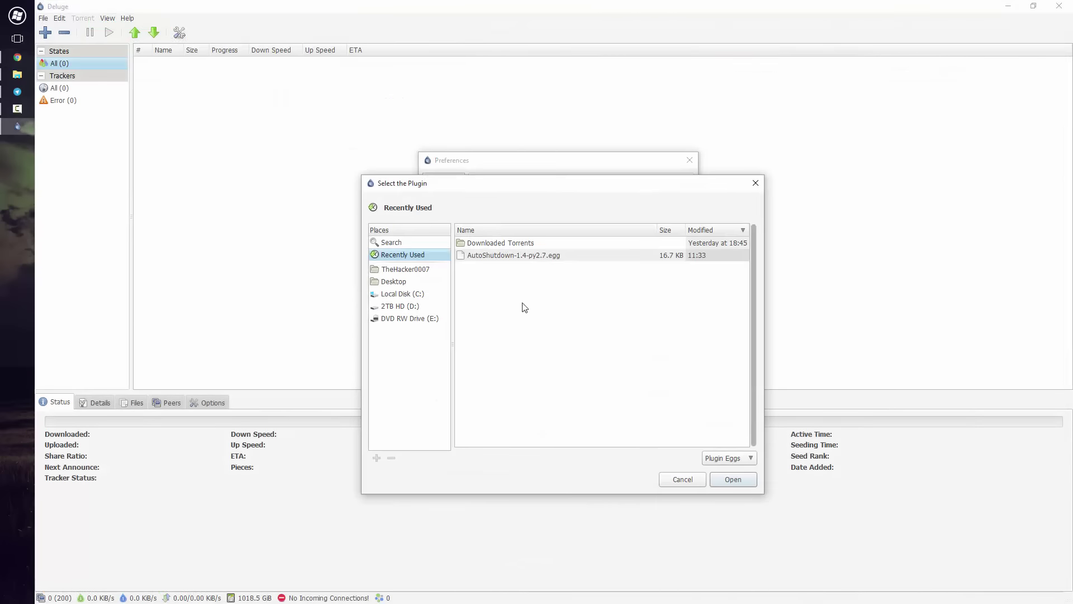
- Install AutoShutdown-1.4-py2.6.egg from the Downloads folder and view its plugin details
click(512, 231)
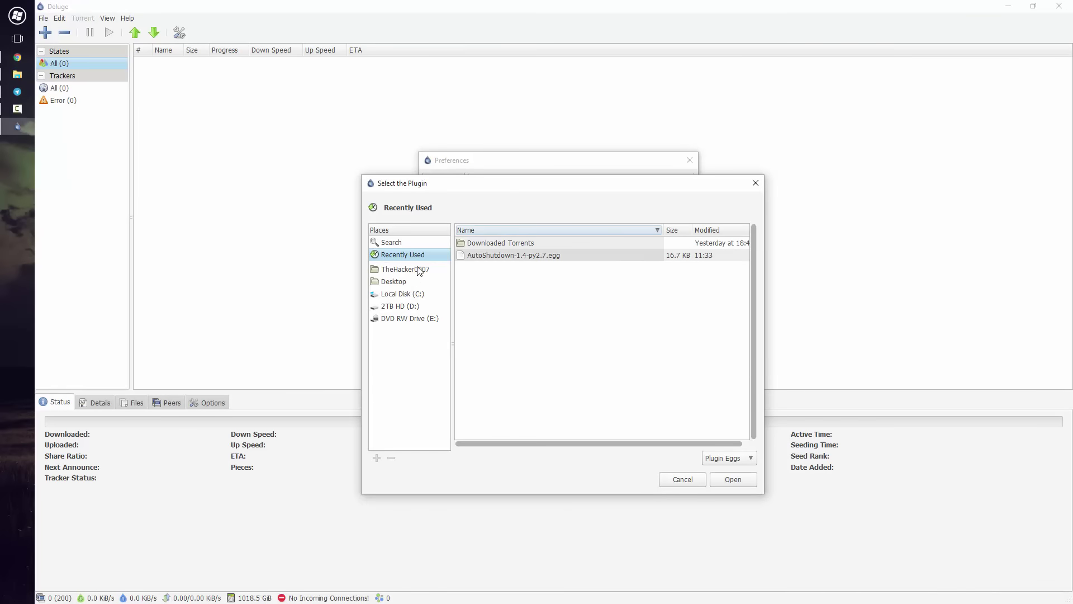
click(407, 270)
scroll(562, 369, down, 3)
click(562, 373)
double_click(561, 377)
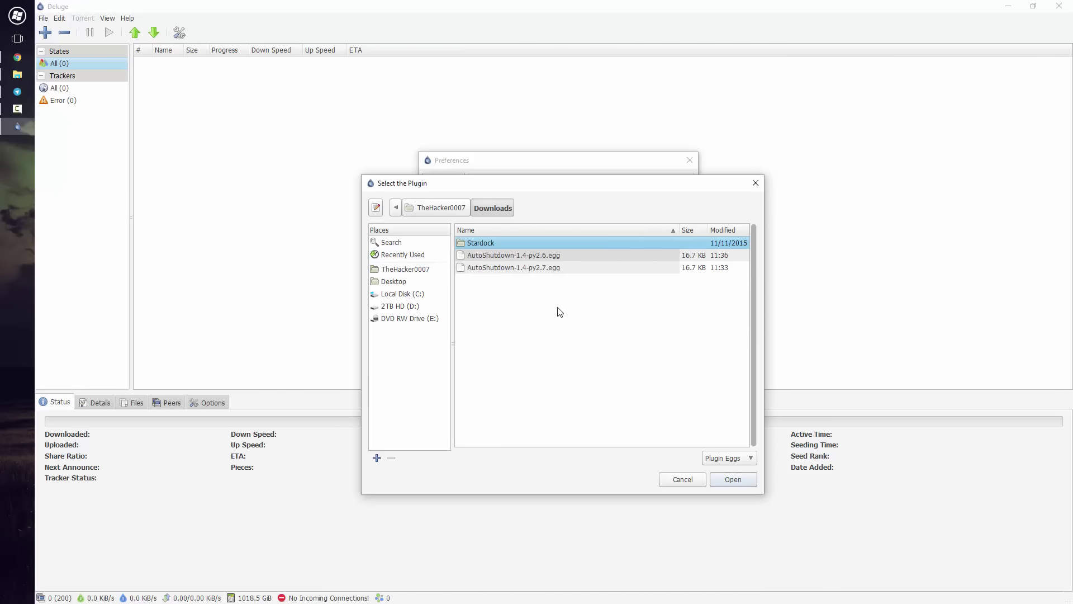
click(553, 256)
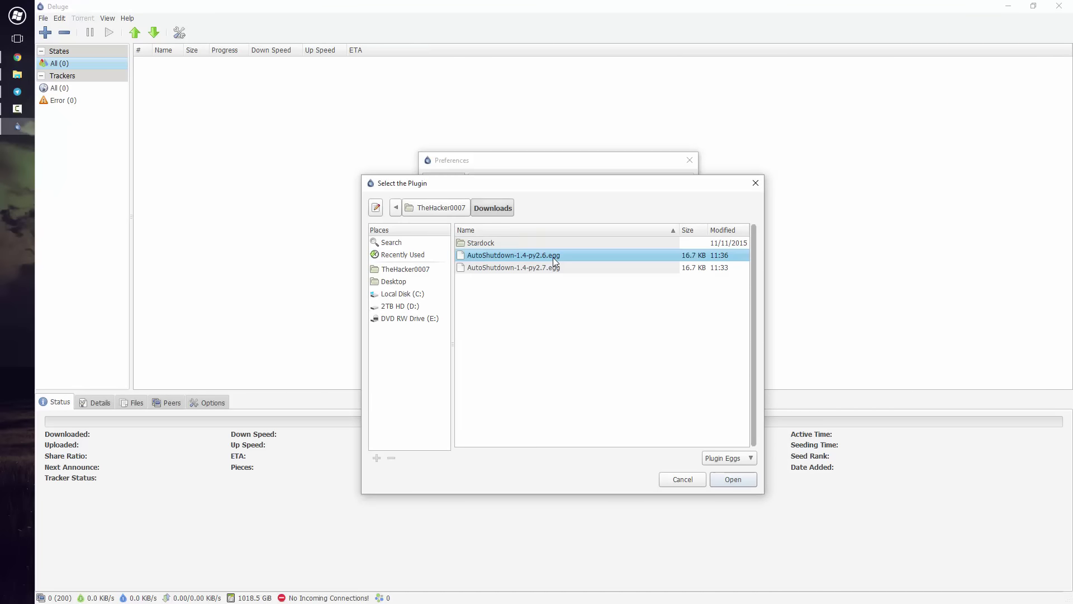
click(734, 479)
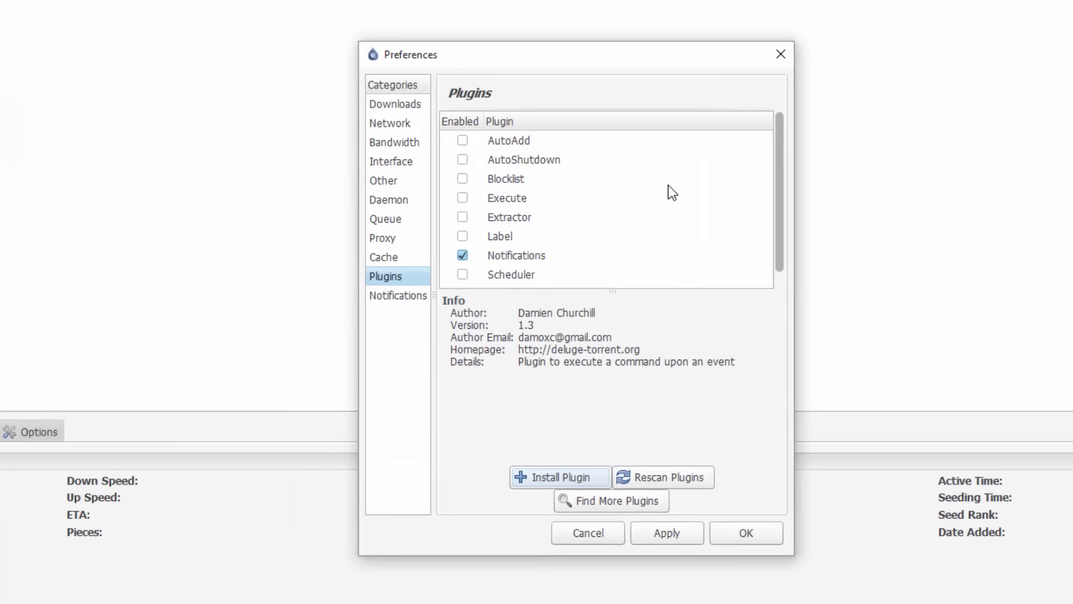
click(589, 161)
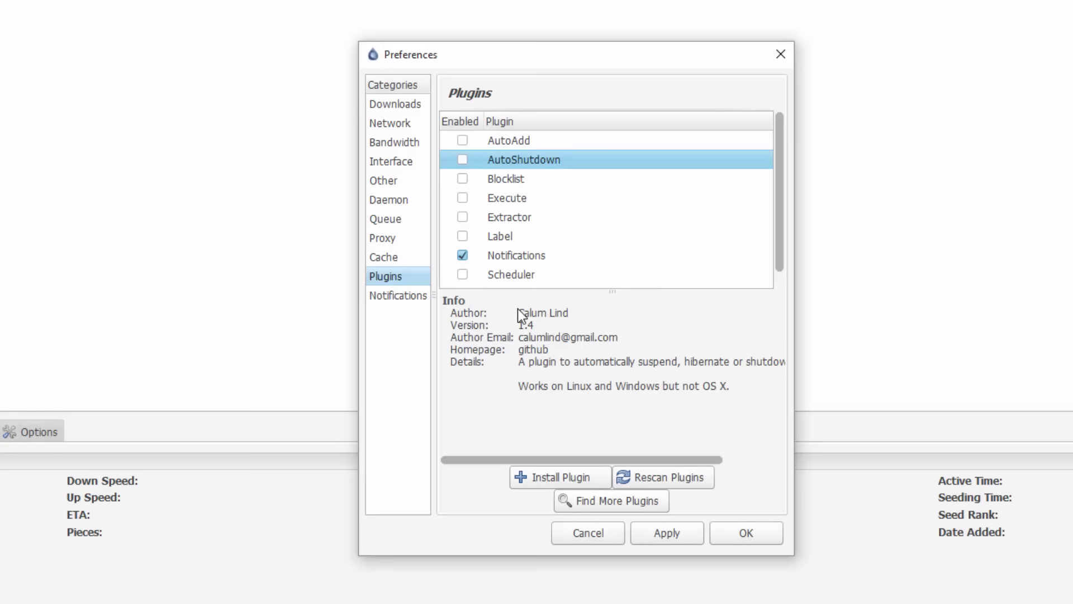
click(462, 159)
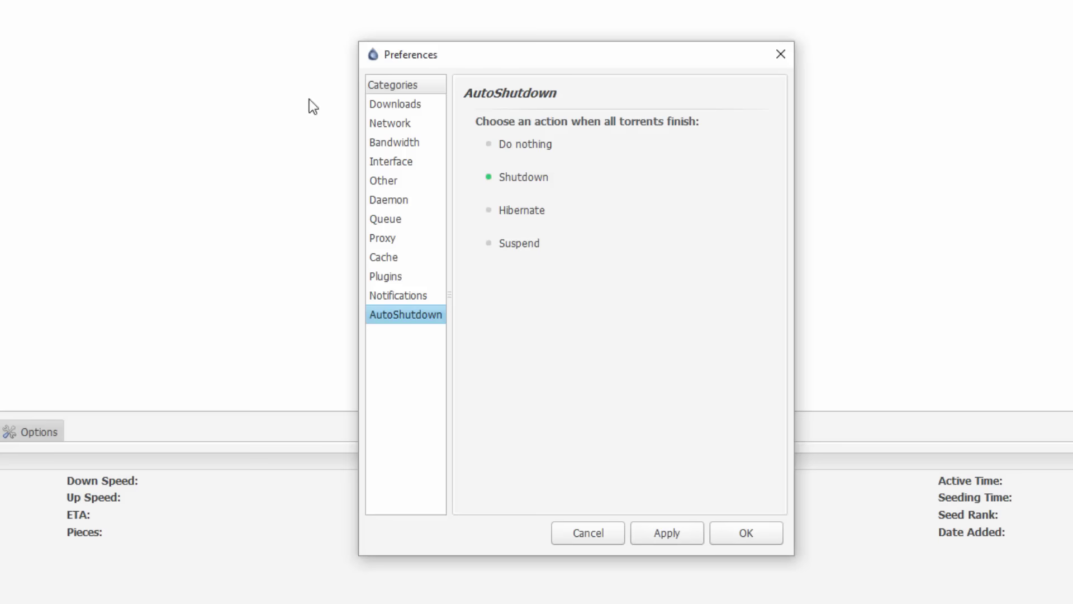
click(398, 295)
click(414, 275)
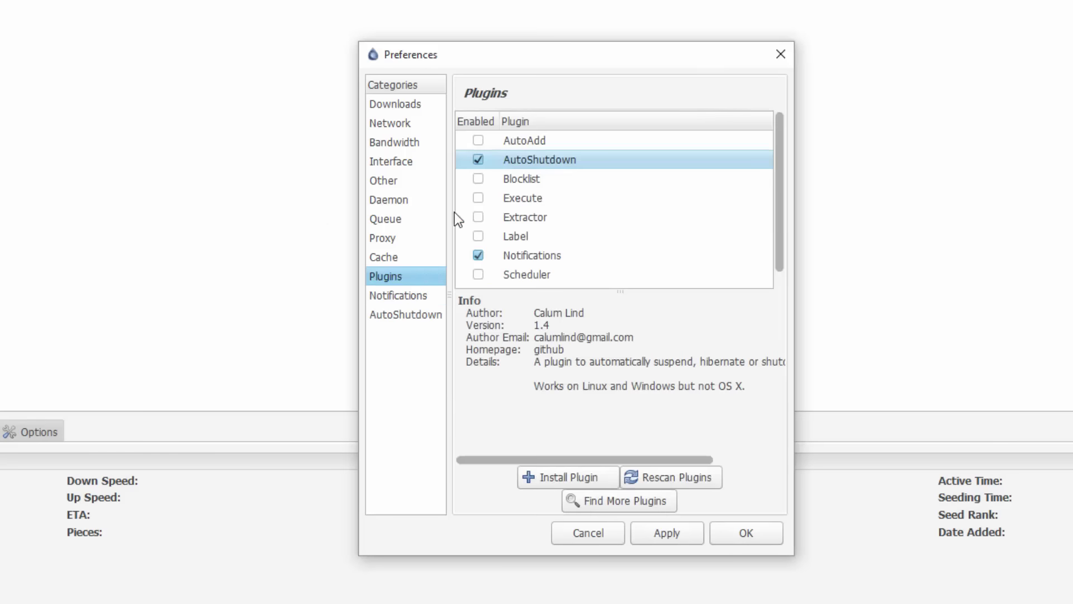
click(479, 159)
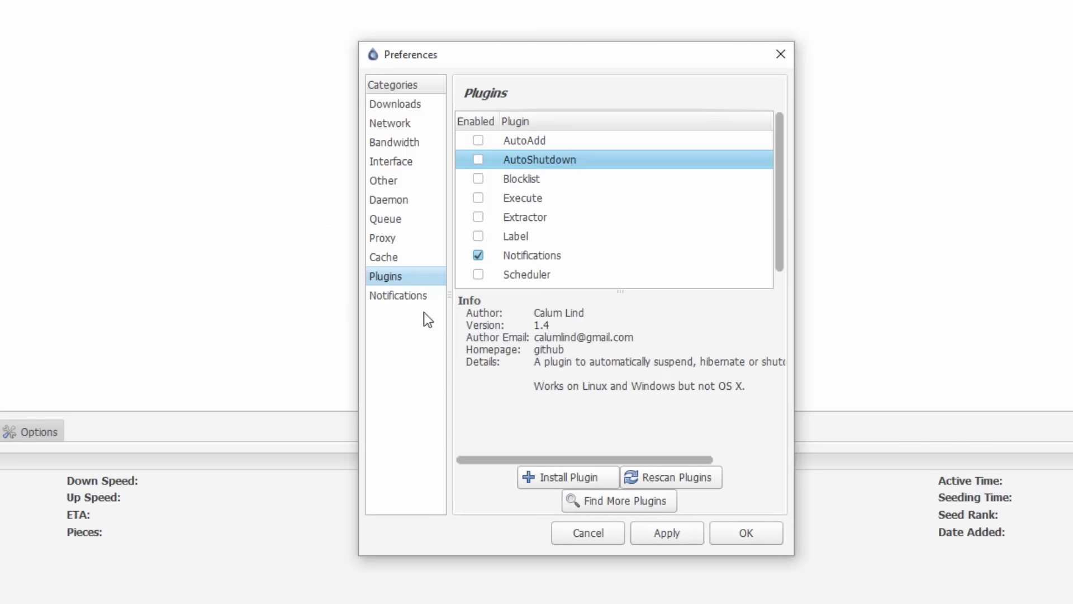
- Enable the AutoAdd plugin and add the Desktop as a watch folder
click(595, 144)
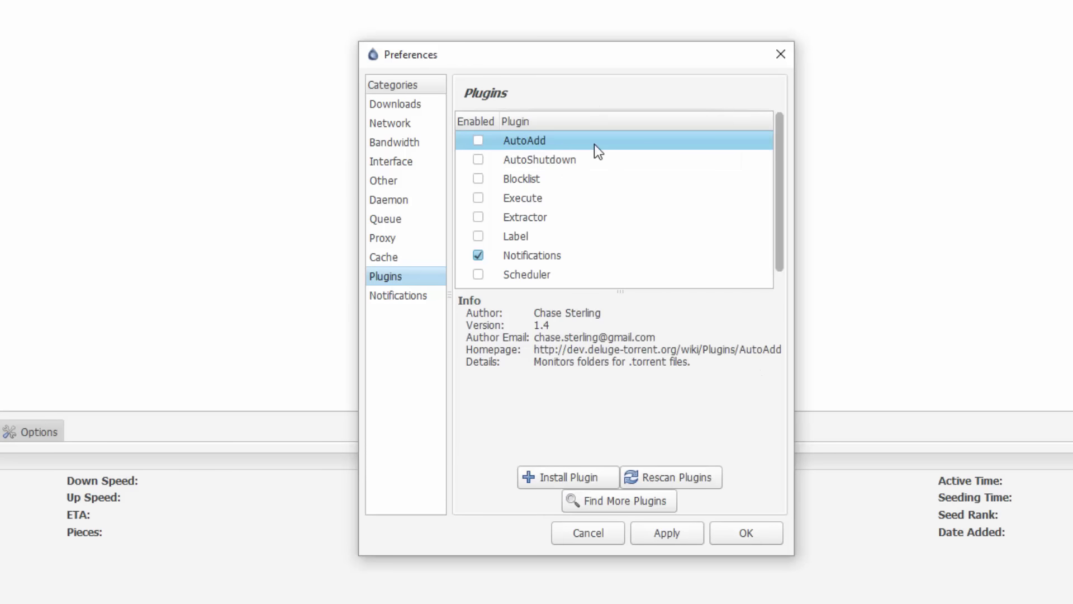
click(479, 141)
click(391, 295)
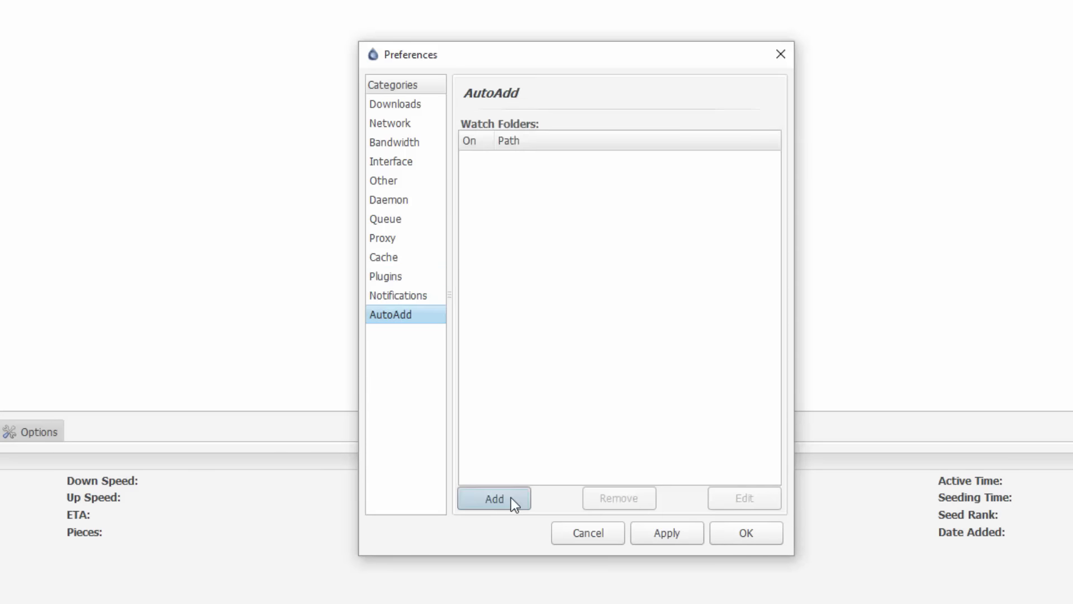
click(494, 498)
click(587, 249)
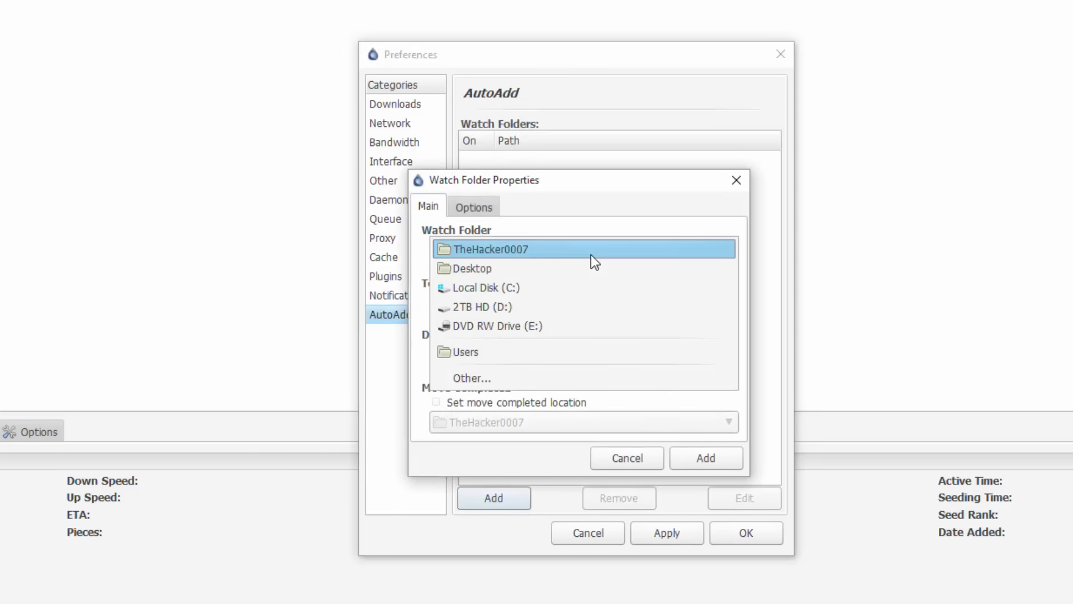
click(579, 269)
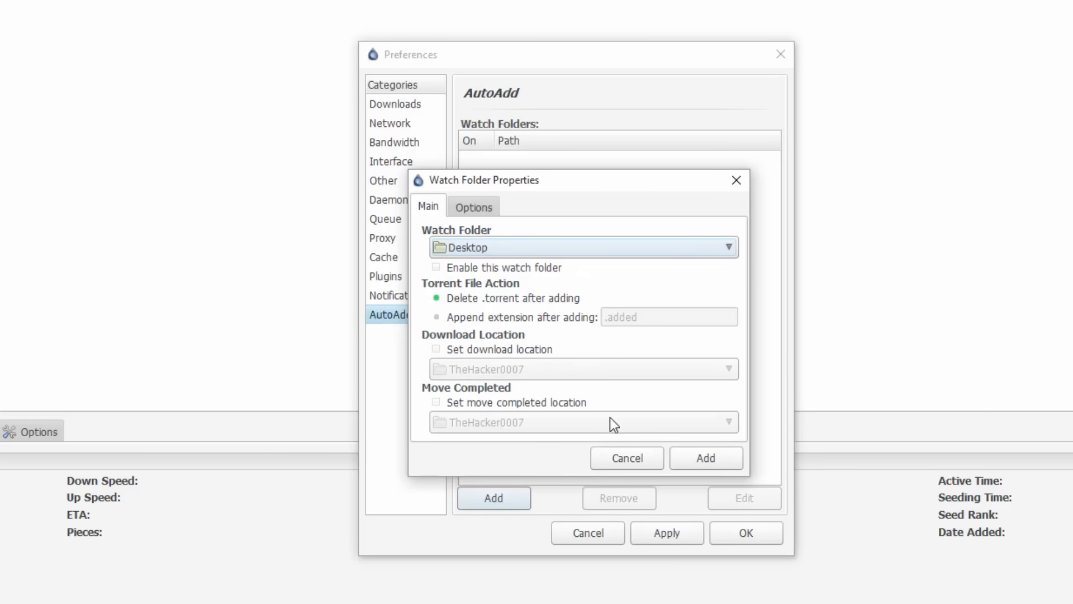
click(705, 458)
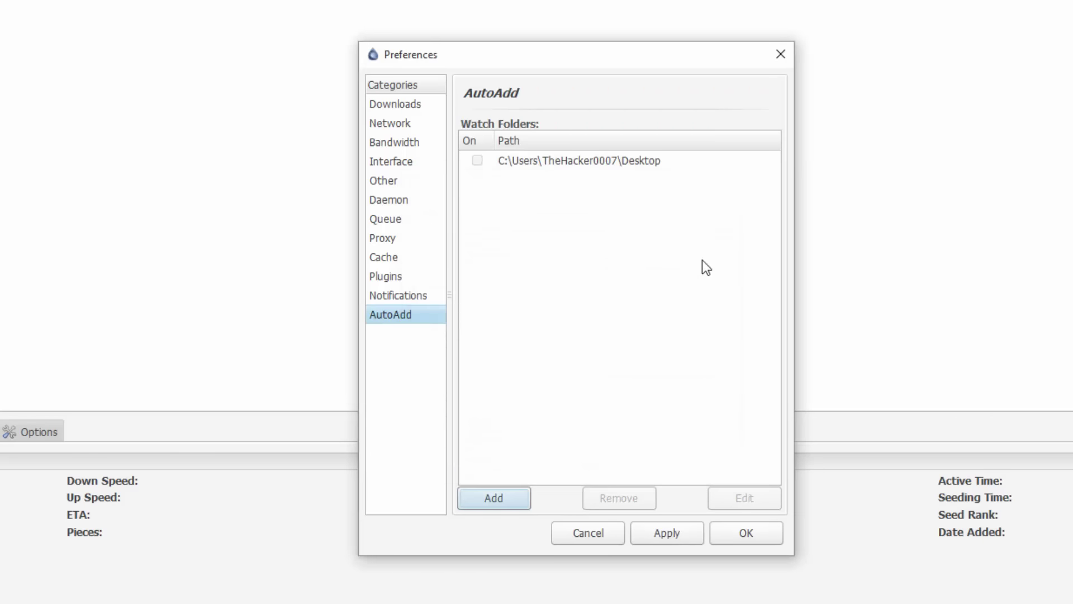
- Disable AutoAdd again and save the preferences with OK
click(388, 277)
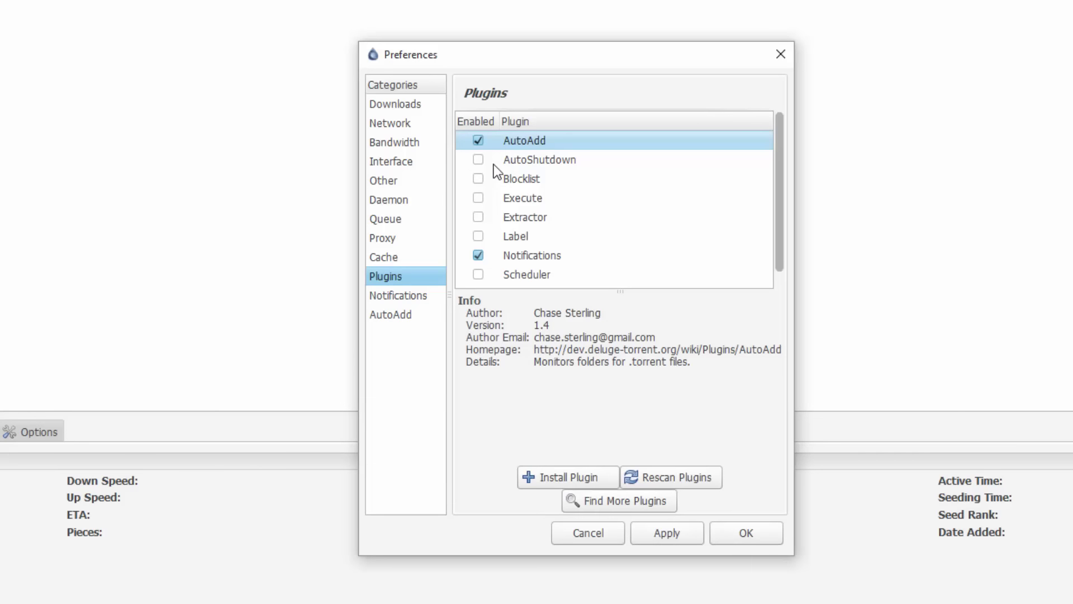
click(478, 140)
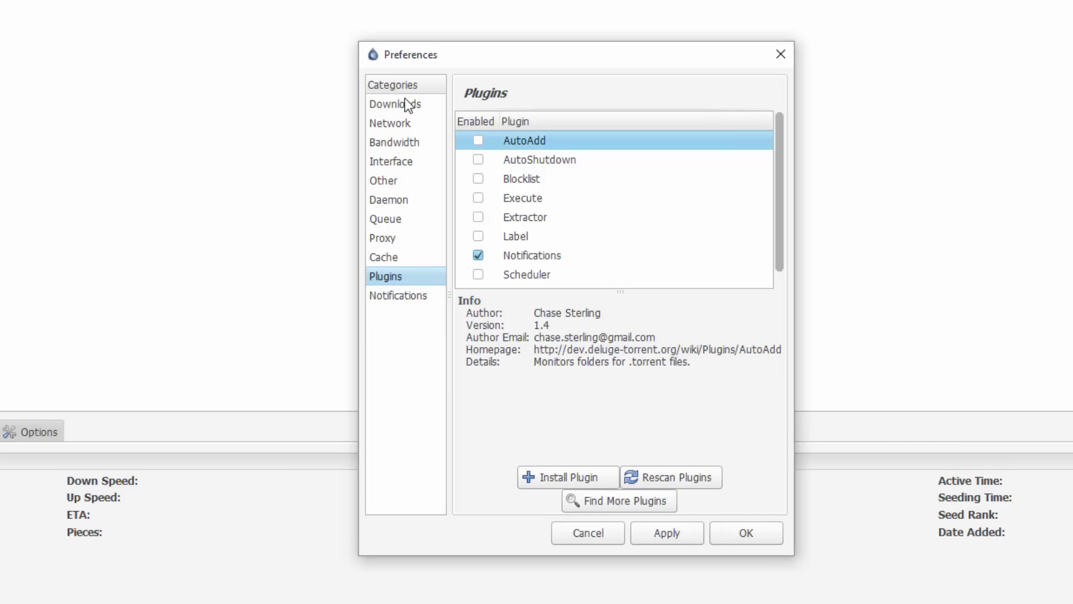
click(749, 536)
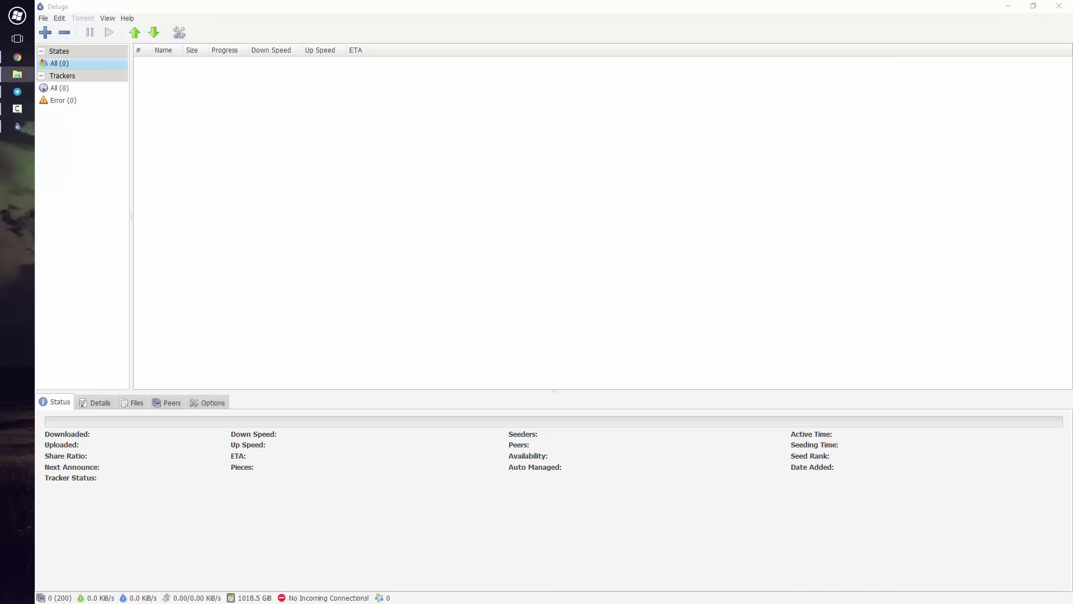
- Add the Windows 10 Home and Pro x64 ISO magnet torrent, then maximize Deluge
click(17, 74)
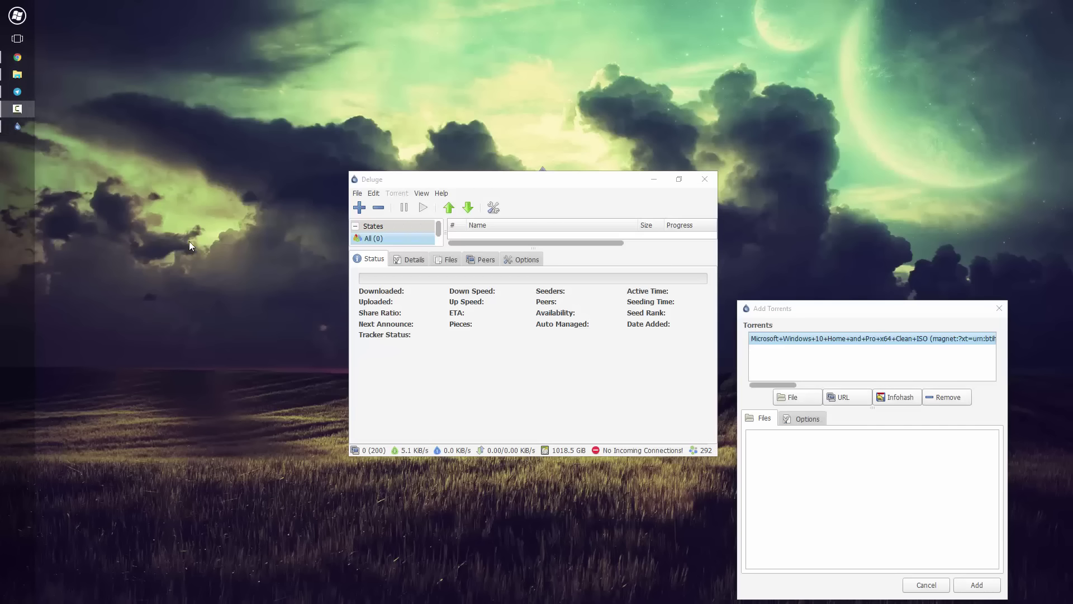
drag(859, 310, 843, 183)
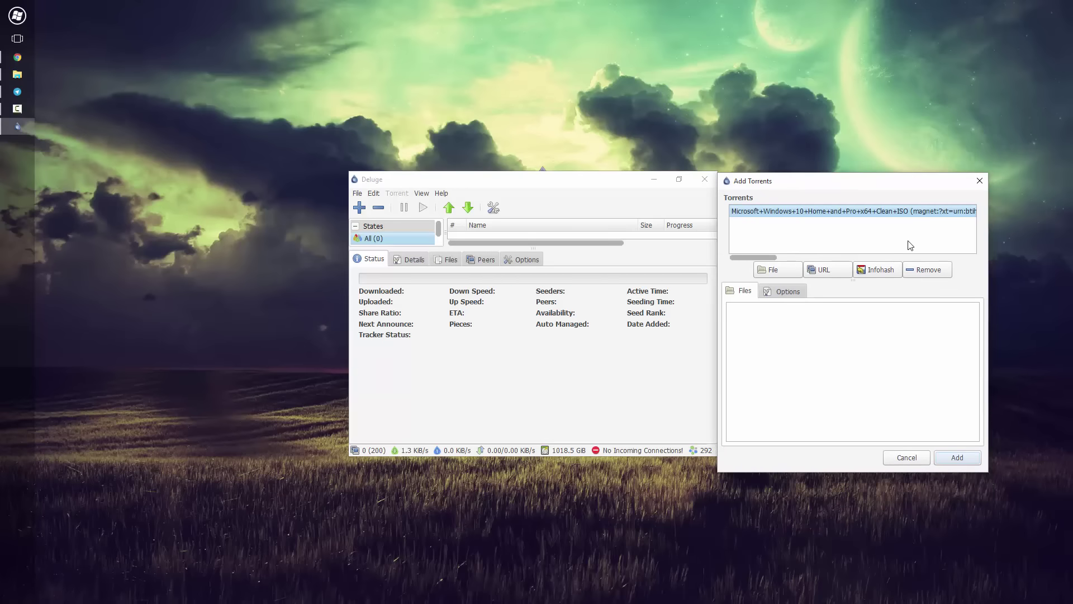
click(956, 457)
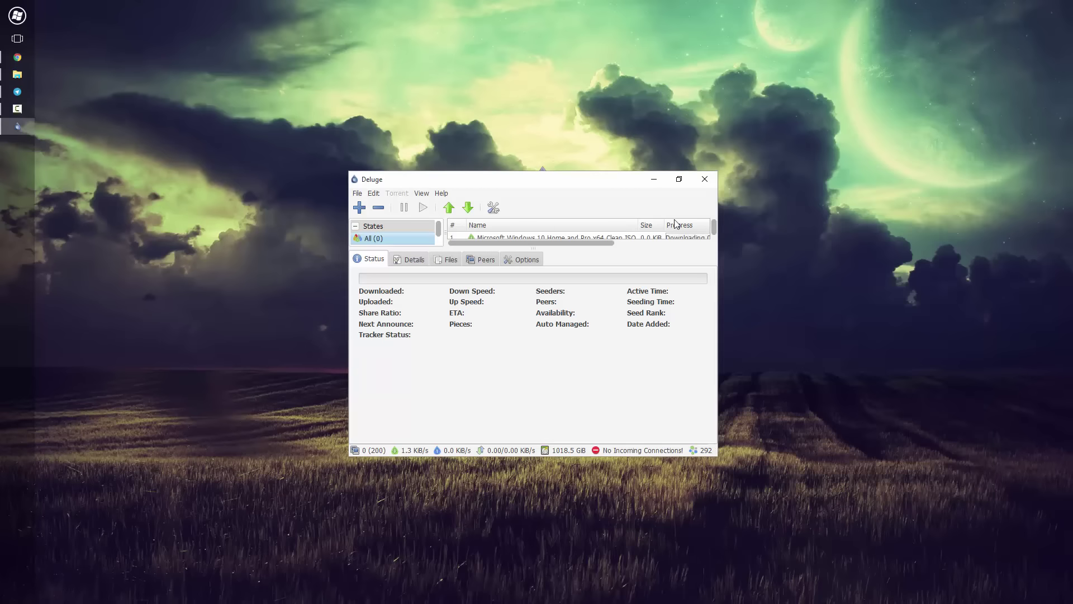
click(679, 179)
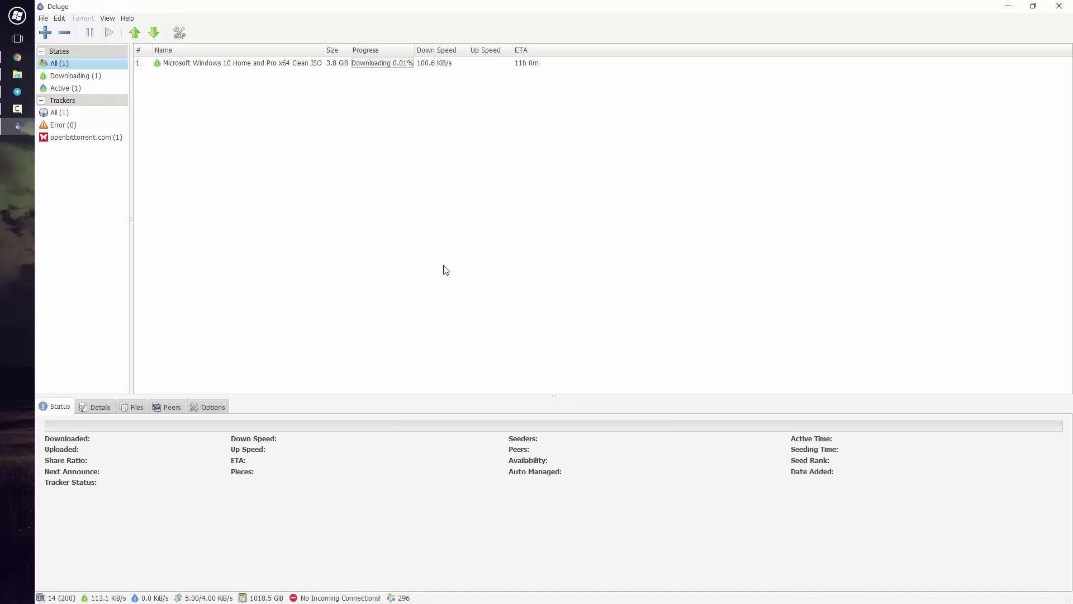
- Pause the Windows 10 ISO torrent at 0.05%, then remove it with its data
click(285, 63)
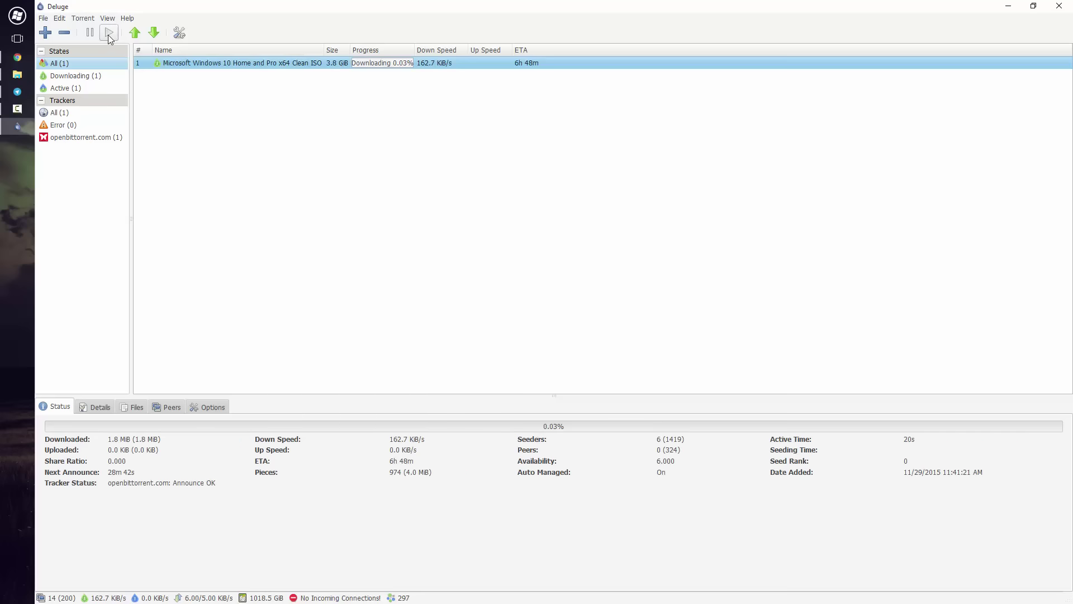
click(90, 32)
right_click(224, 59)
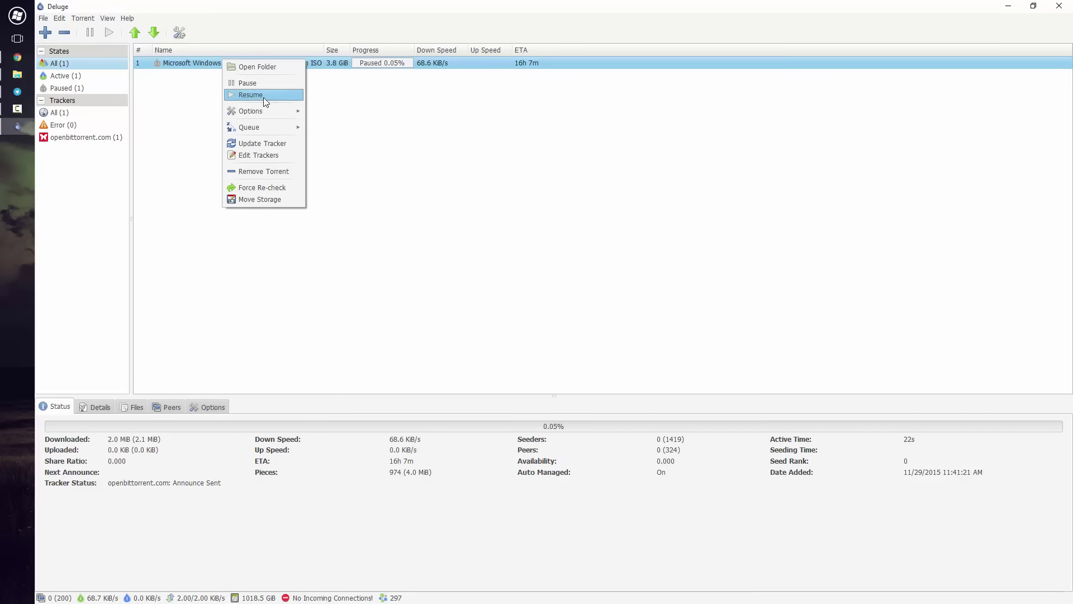
click(264, 171)
click(554, 338)
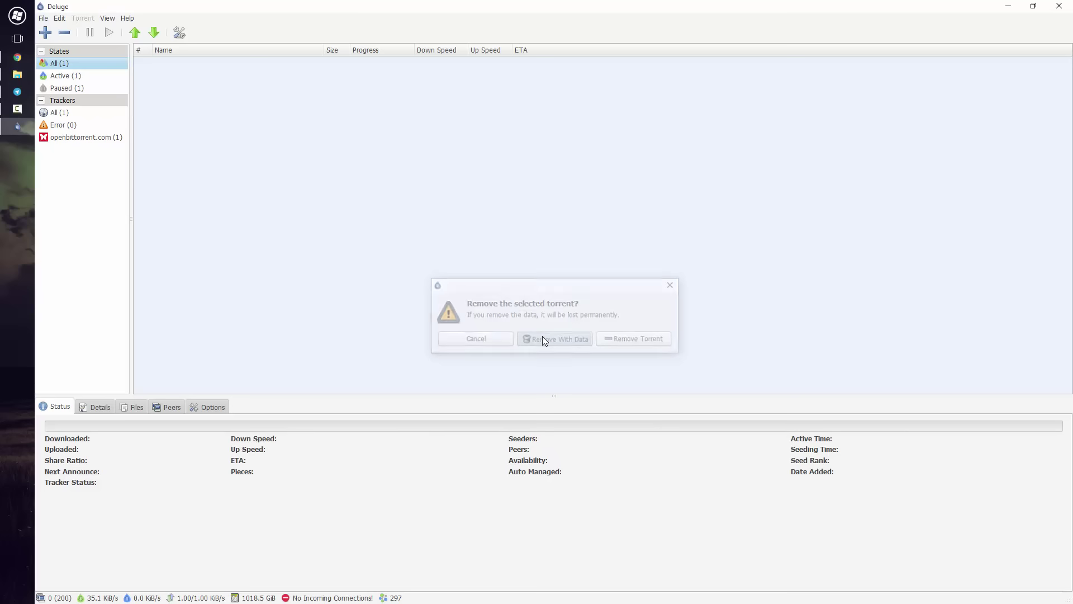